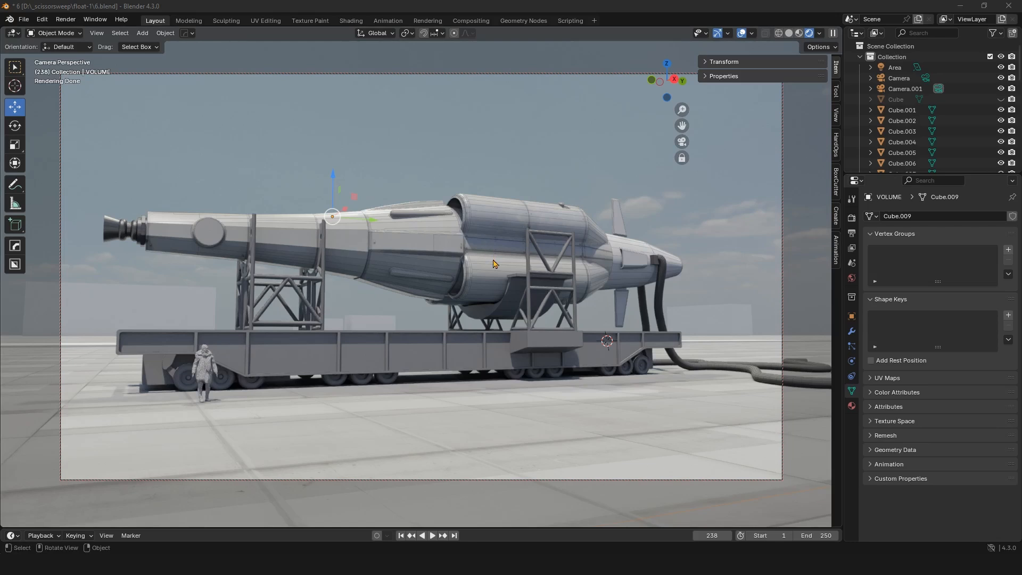
Step: Examine the engine section of the ship in the rendered scene by selecting and deselecting it
click(495, 264)
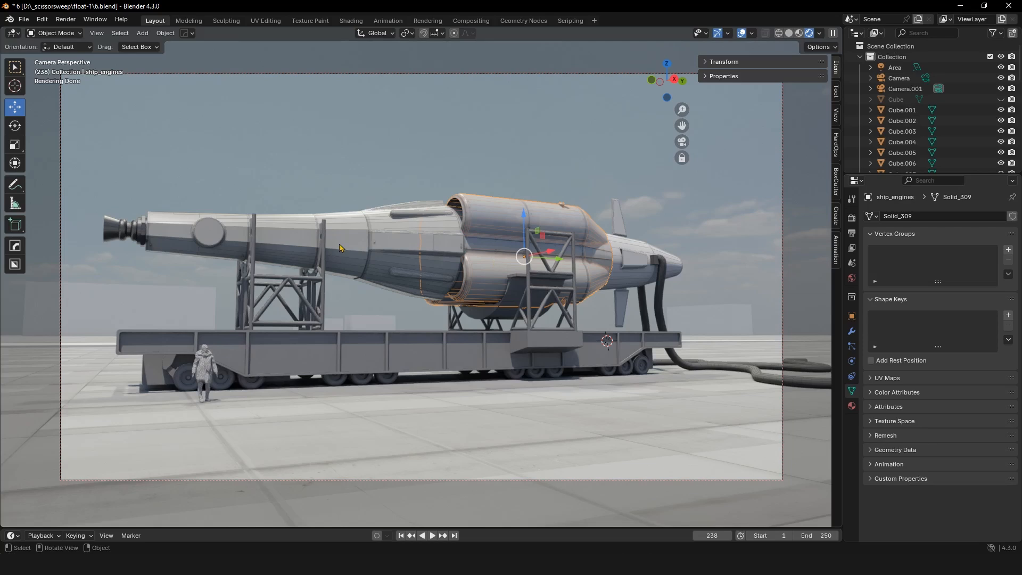
click(574, 318)
click(472, 91)
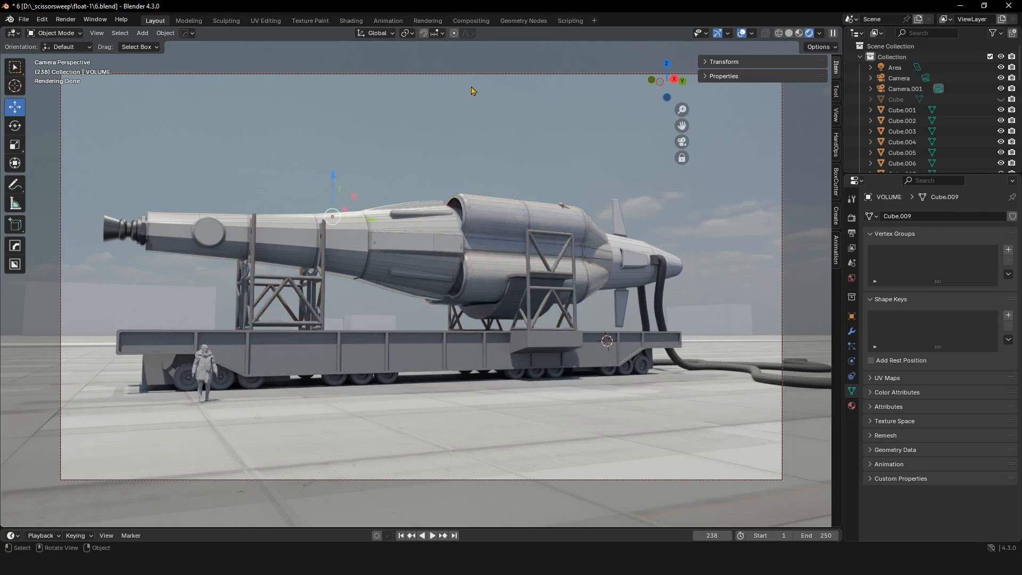
Step: Switch to Plasticity and examine the ship's circular profile curves behind the engines, along the nose section and at its tip
key(alt+Tab)
middle_drag(684, 415, 701, 306)
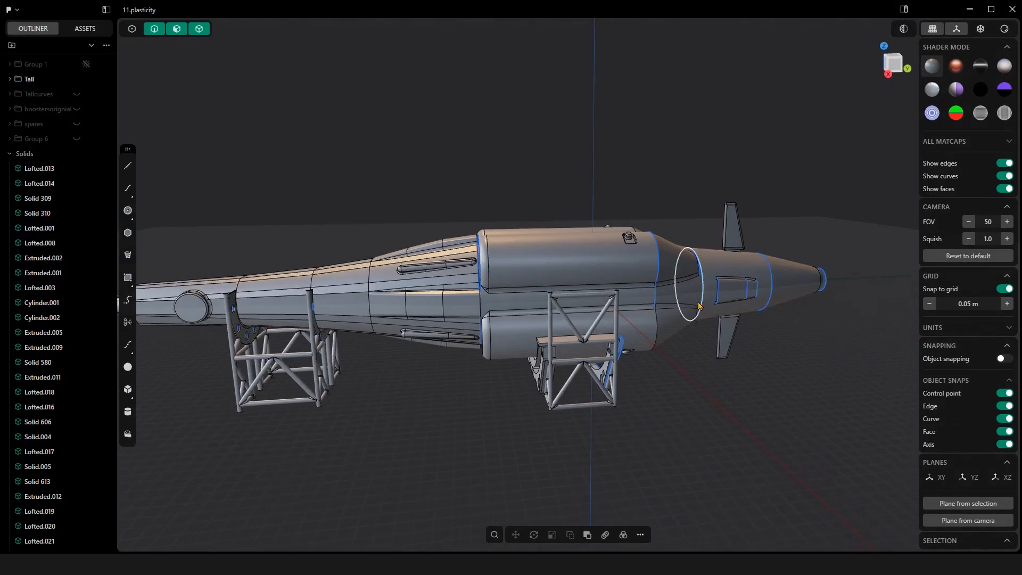
click(702, 301)
click(770, 294)
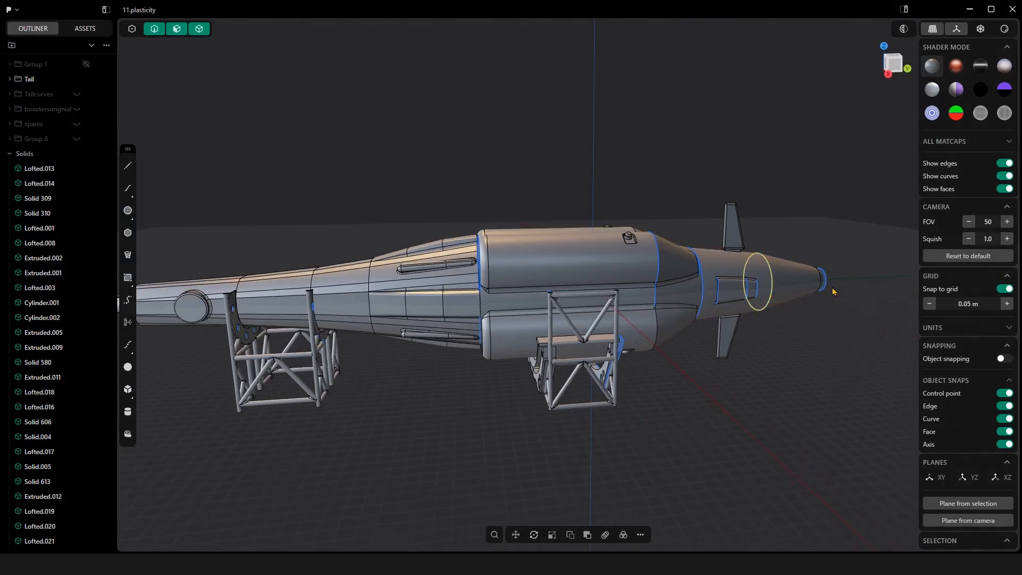
click(825, 289)
middle_drag(787, 303, 819, 306)
shift+middle_drag(519, 370, 597, 365)
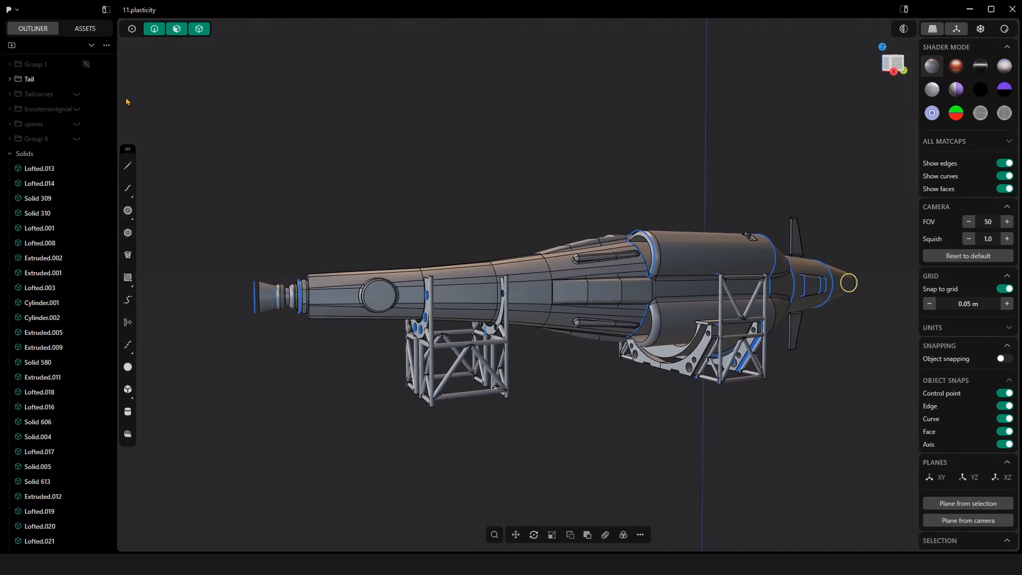
shift+middle_drag(261, 124, 231, 119)
scroll(250, 123, up, 1)
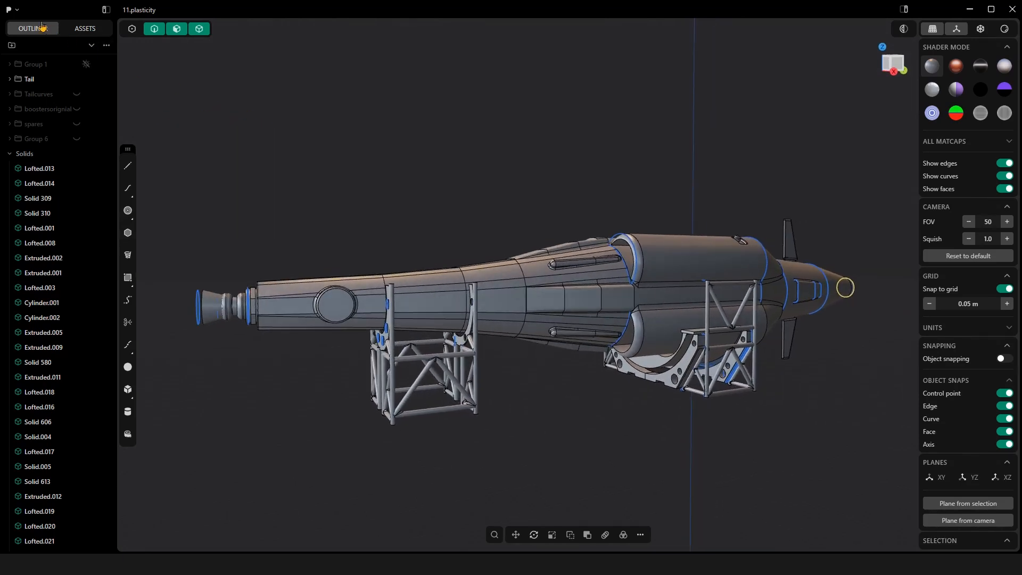
Step: Open a new Plasticity window, maximize it in perspective view and delete the default cube
click(12, 9)
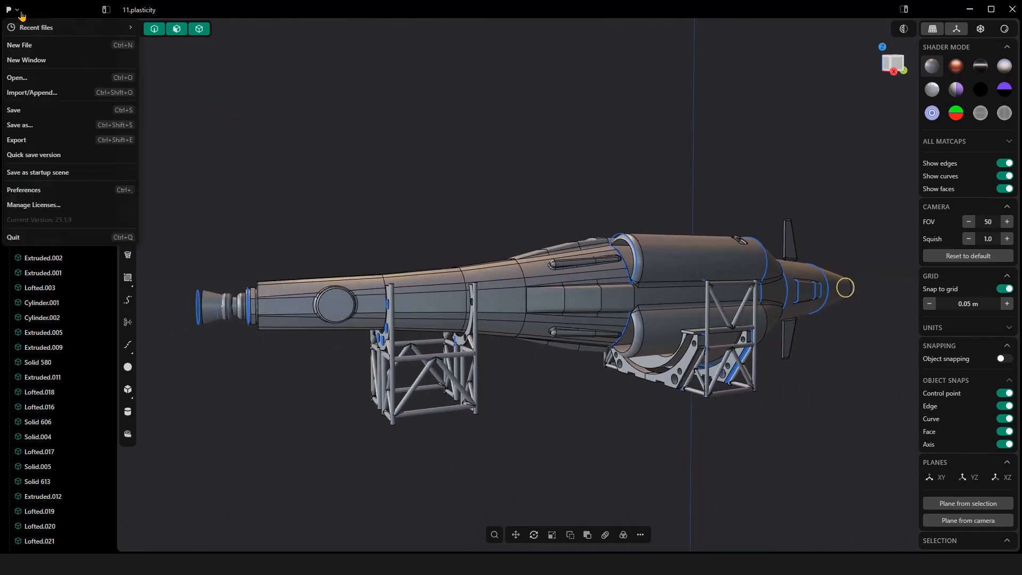
click(27, 61)
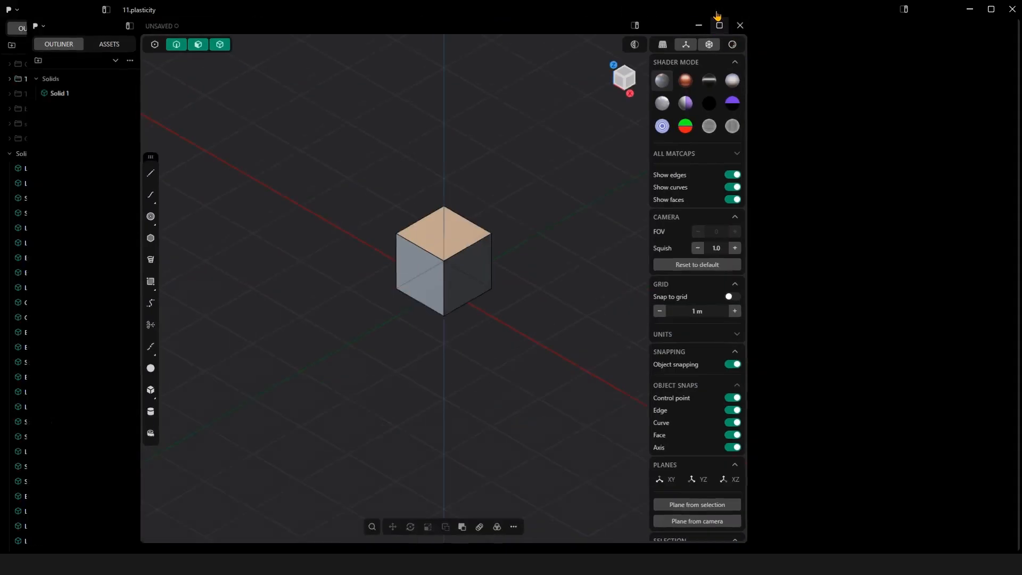
click(719, 25)
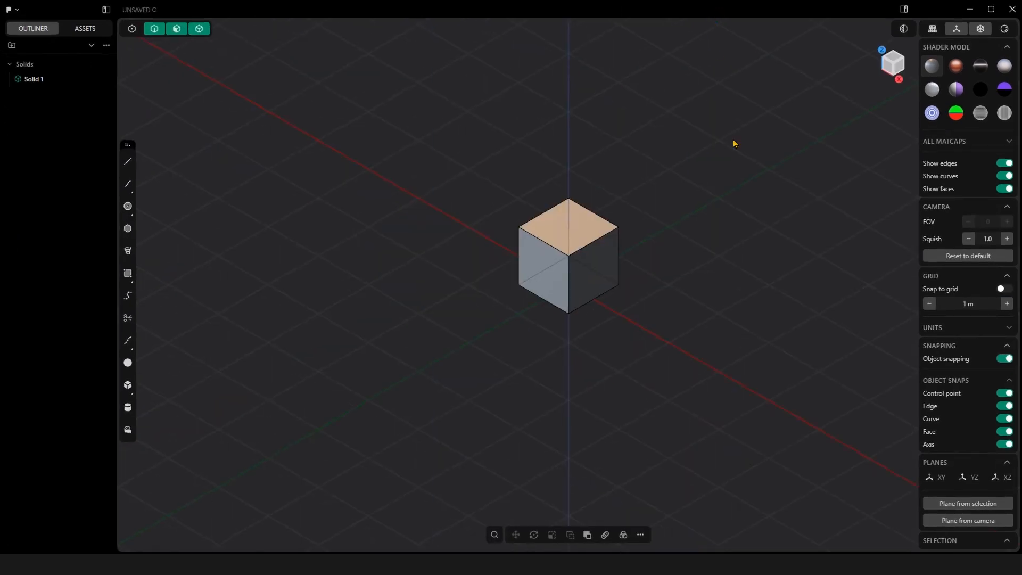
click(933, 29)
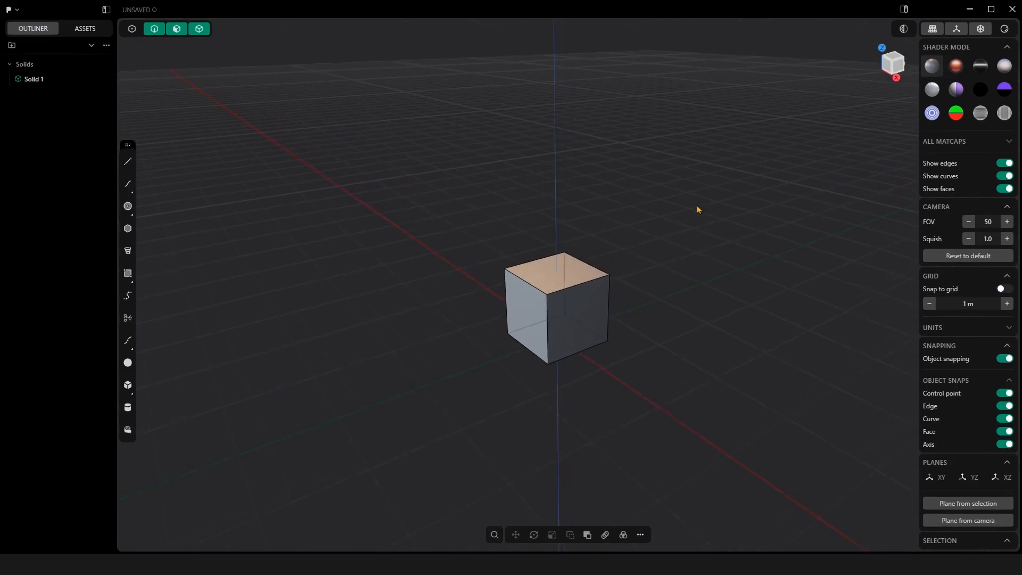
click(596, 313)
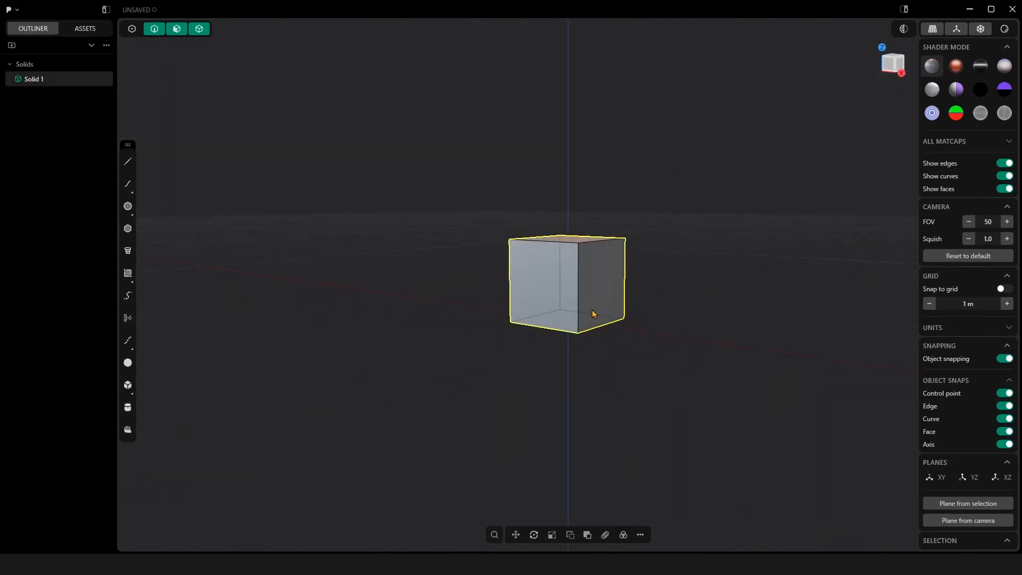
key(Delete)
Step: Draw a circle centred on the origin in the XY plane
middle_drag(681, 230, 604, 170)
click(127, 206)
click(513, 325)
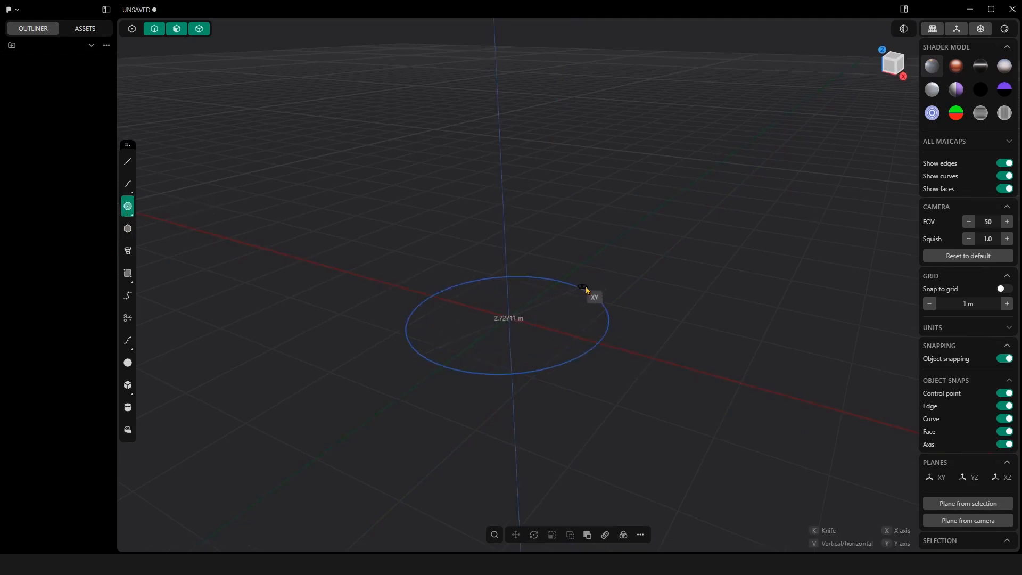
click(604, 282)
middle_drag(719, 292, 662, 324)
Step: Duplicate the circle and move the copy about 1 m upward along the Z axis
click(622, 330)
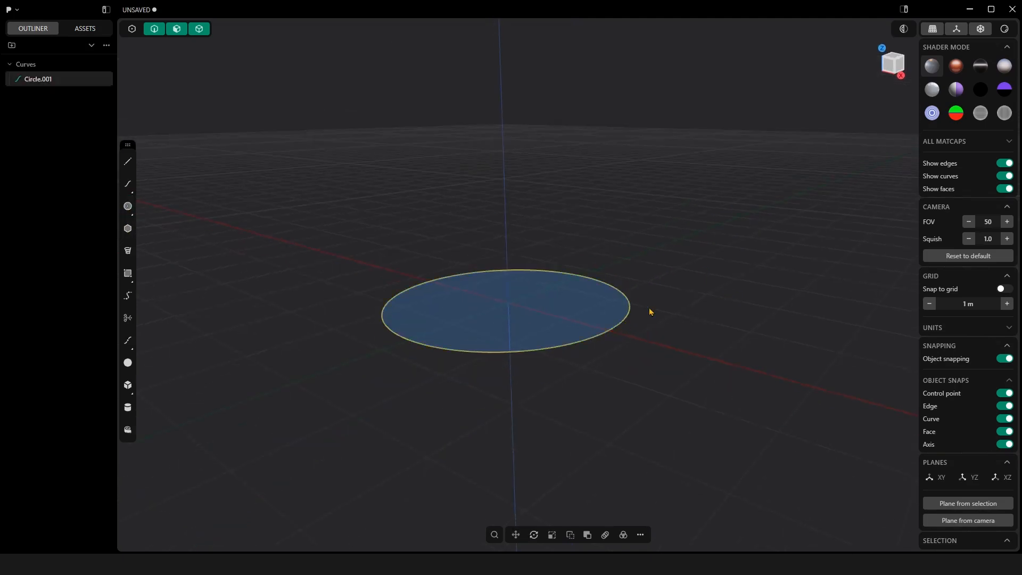
shift+middle_drag(686, 289, 685, 326)
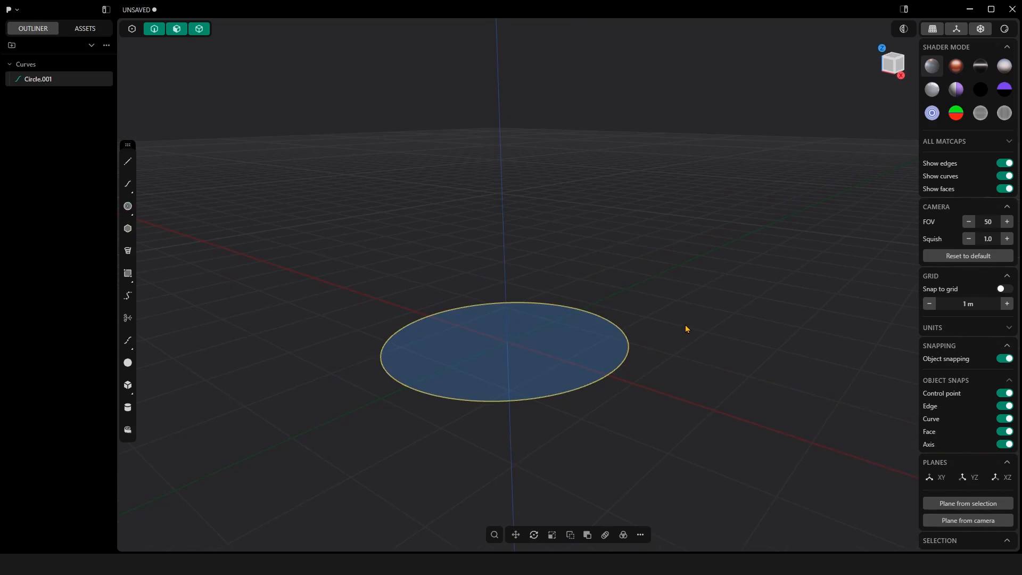
key(ctrl+d)
key(z)
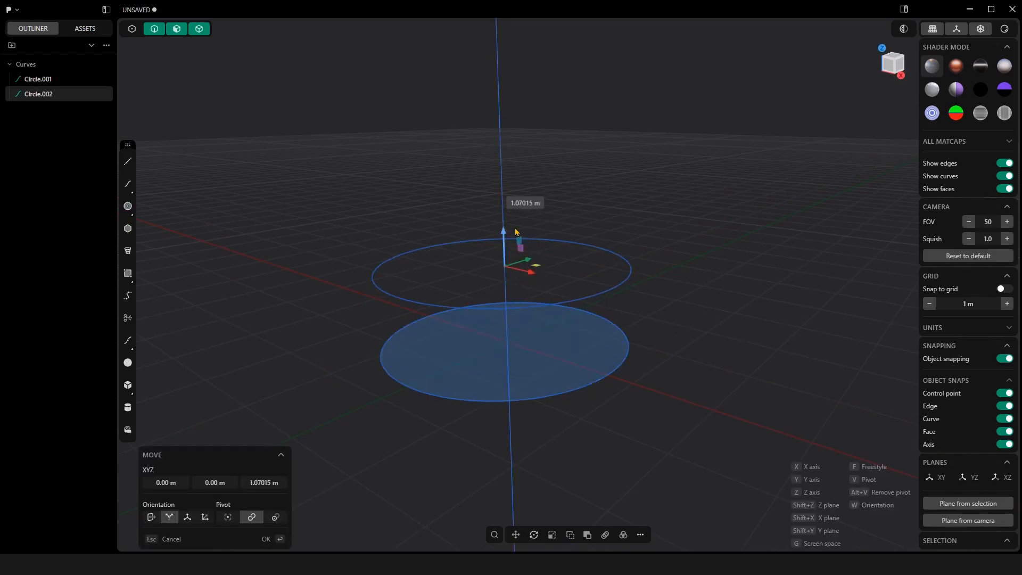
click(666, 328)
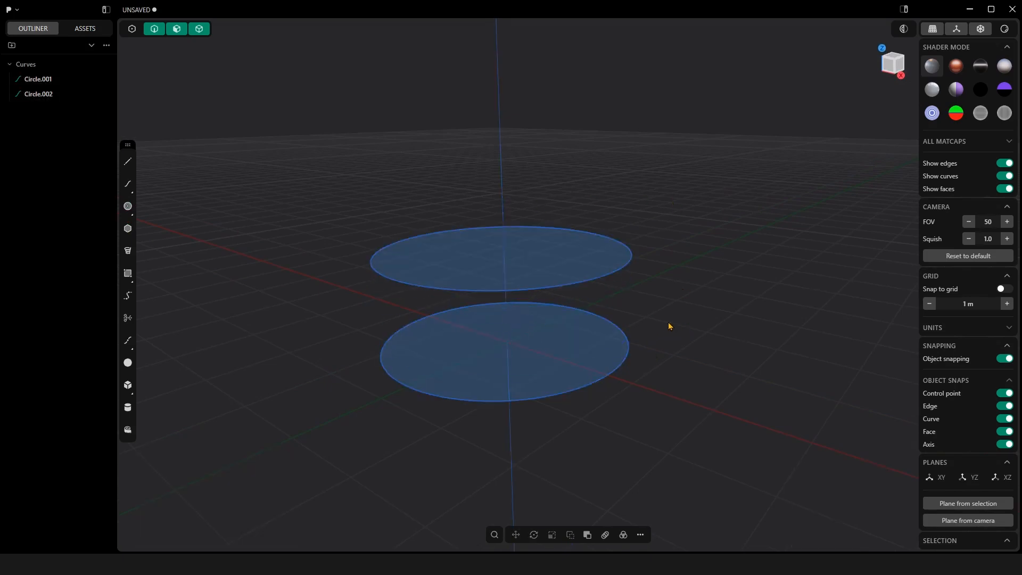
Step: Loft a surface between the lower circle and its raised copy
click(627, 274)
shift+click(628, 350)
middle_drag(694, 347, 689, 334)
right_click(689, 338)
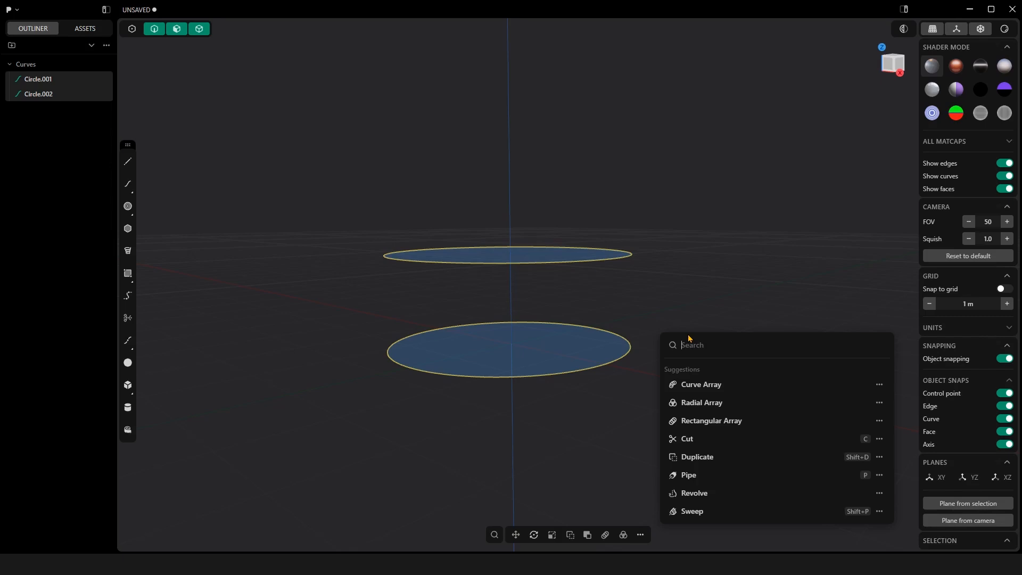
text(loft)
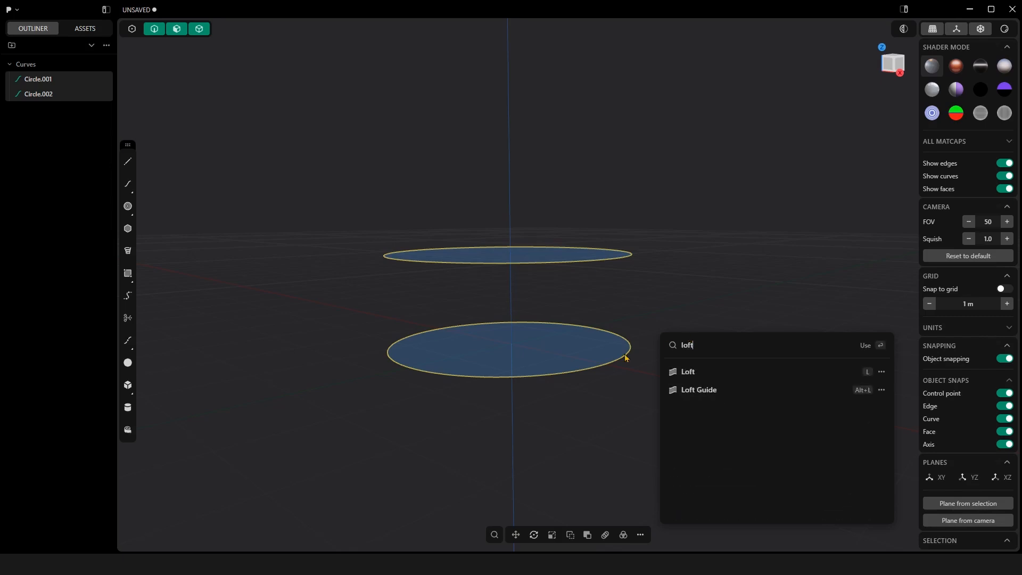
click(696, 388)
middle_drag(721, 255, 586, 292)
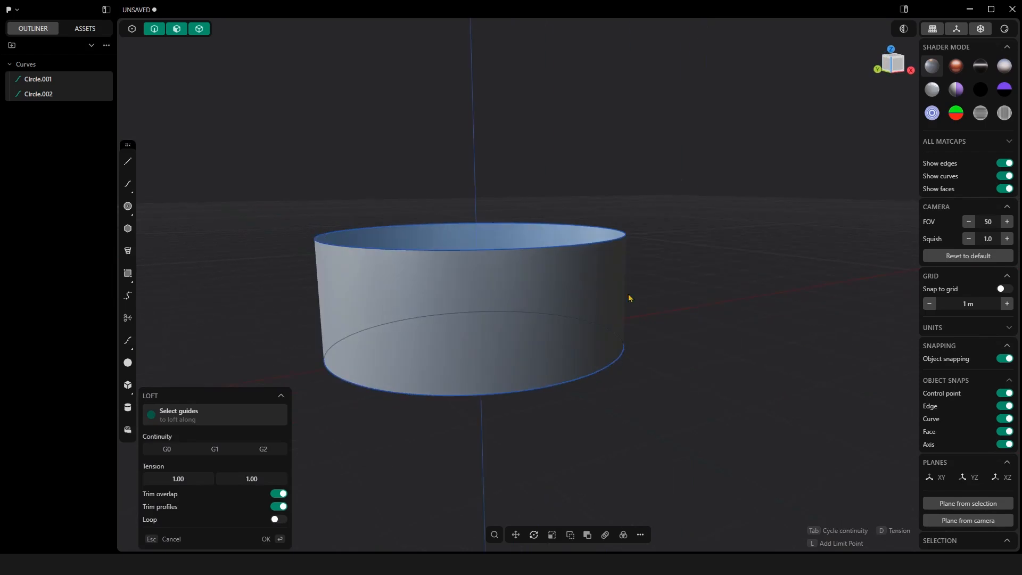
key(Return)
Step: Delete the lofted surface and the raised circle copy
click(580, 257)
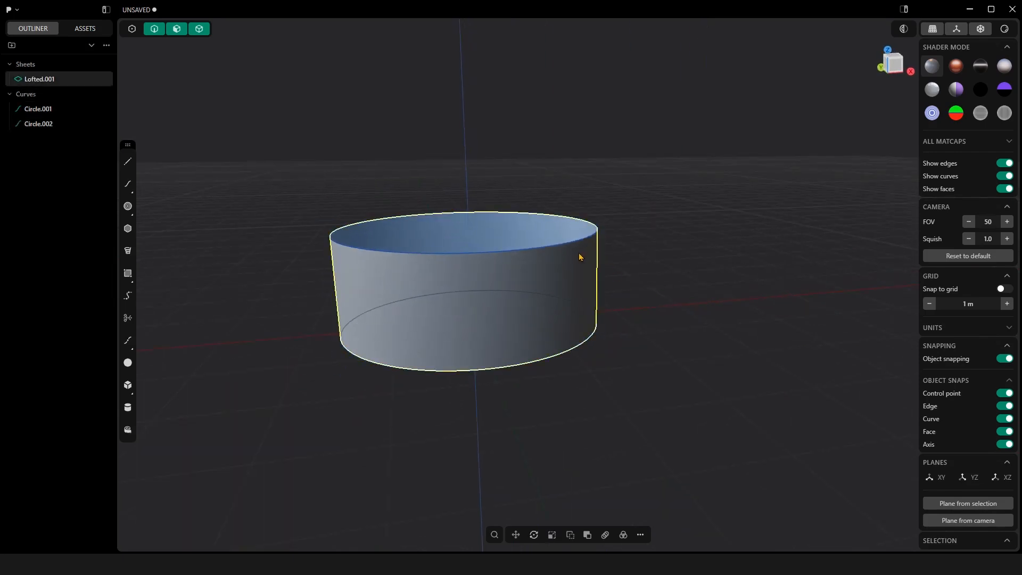
key(Delete)
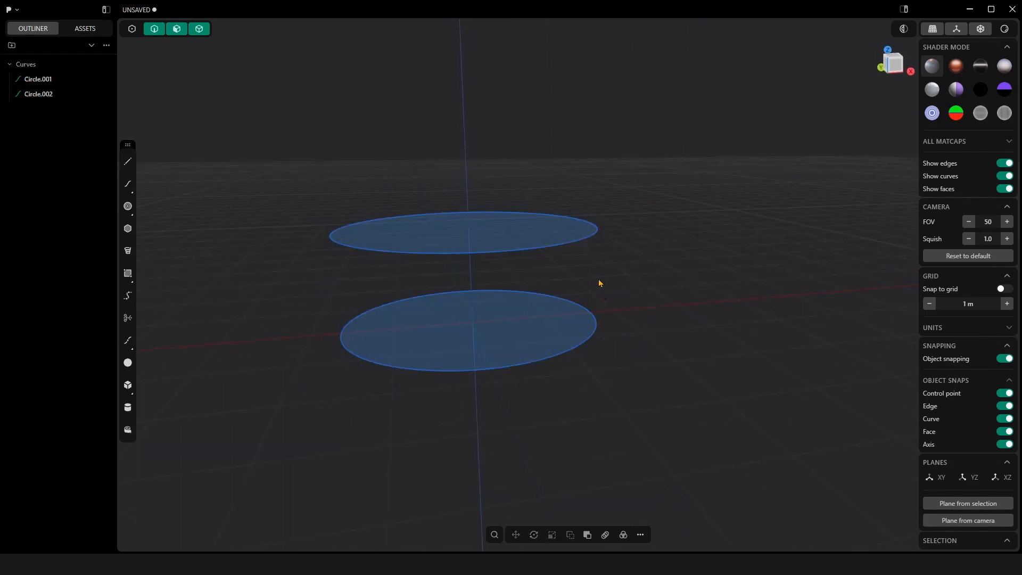
click(590, 242)
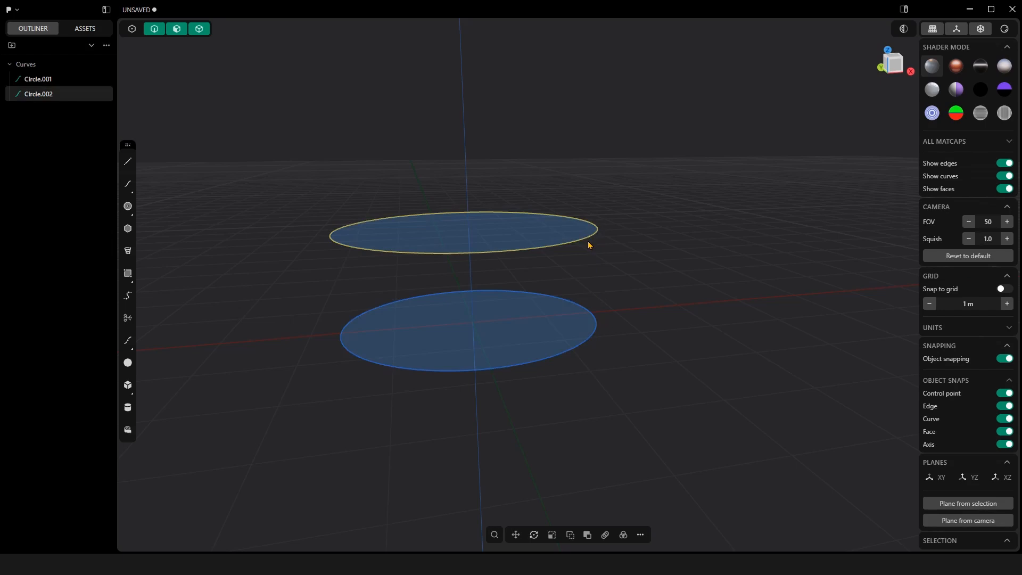
key(Delete)
right_drag(591, 258, 672, 306)
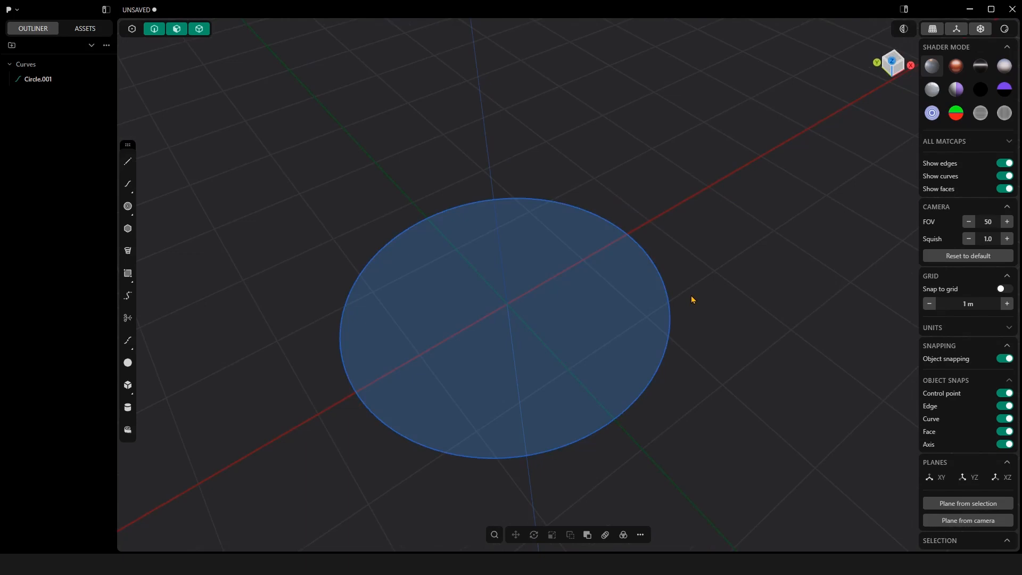
scroll(695, 293, down, 5)
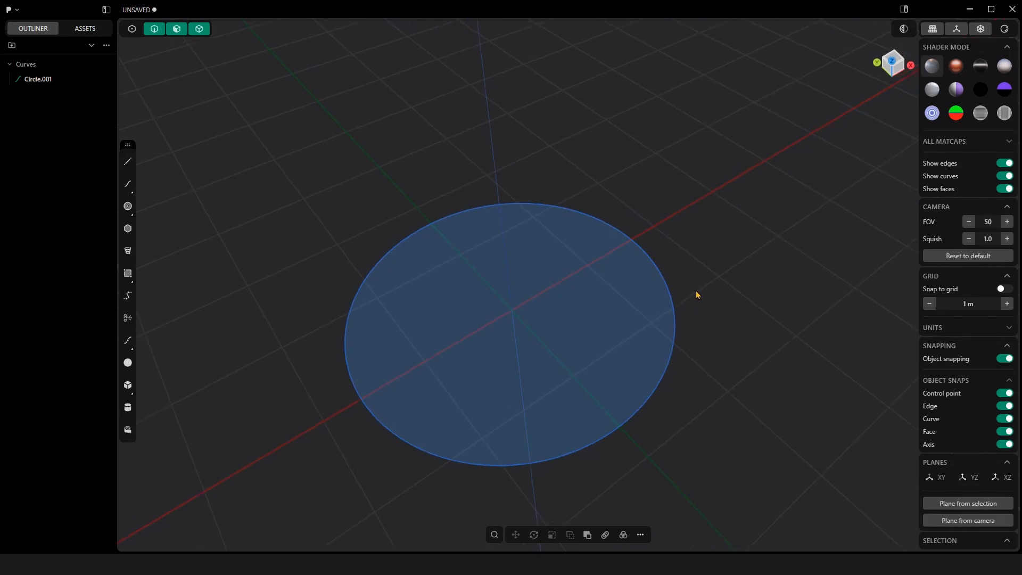
right_drag(701, 291, 693, 268)
middle_drag(692, 268, 718, 286)
scroll(693, 291, up, 5)
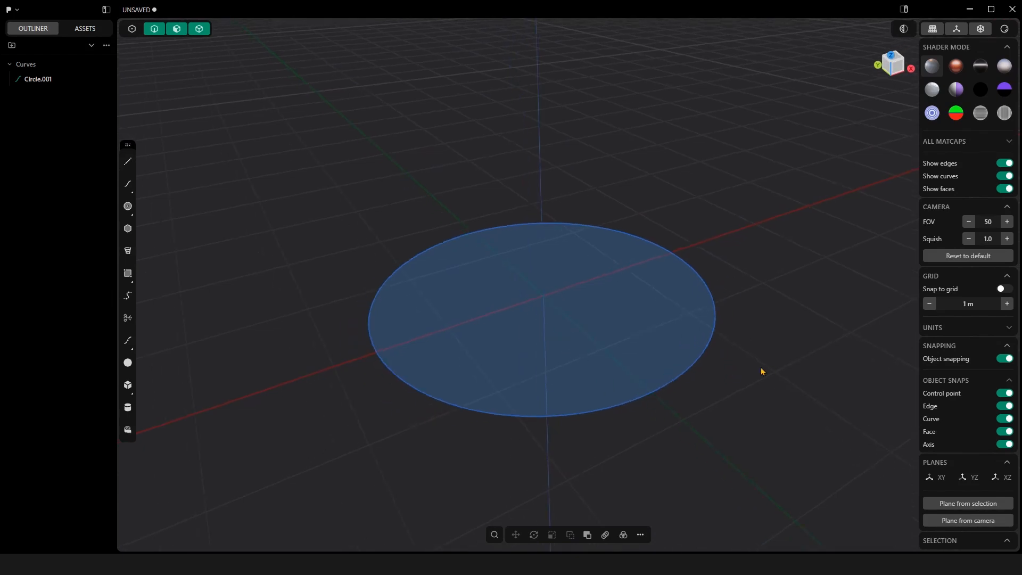
right_drag(761, 370, 763, 326)
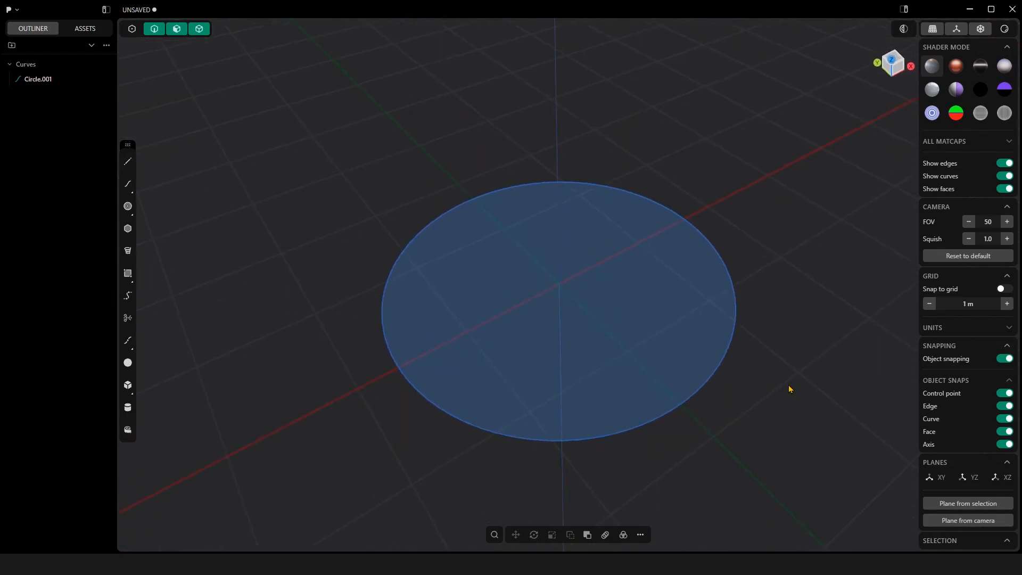
click(650, 310)
key(e)
right_drag(760, 308, 511, 171)
right_drag(597, 203, 657, 264)
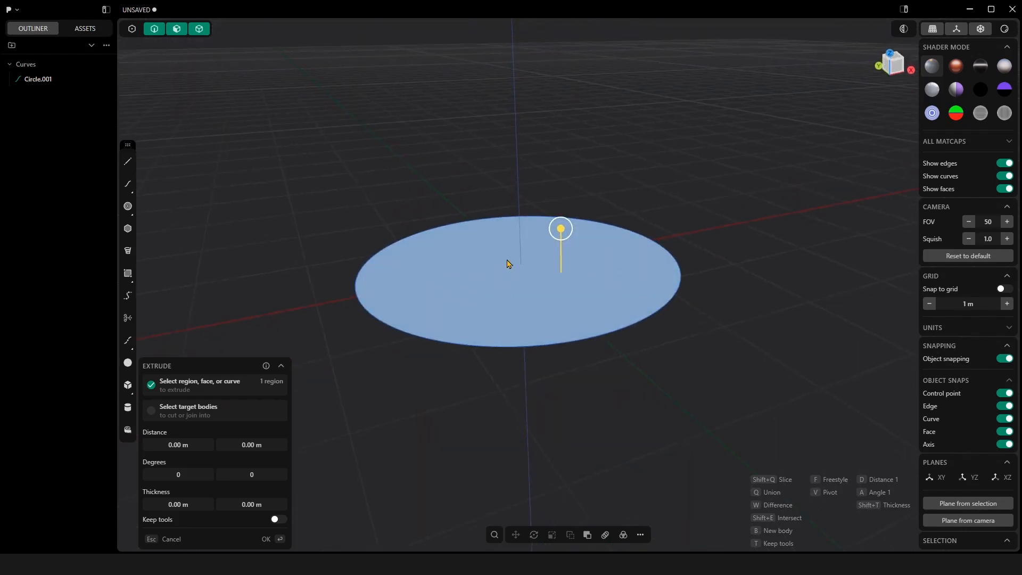
right_drag(509, 260, 529, 221)
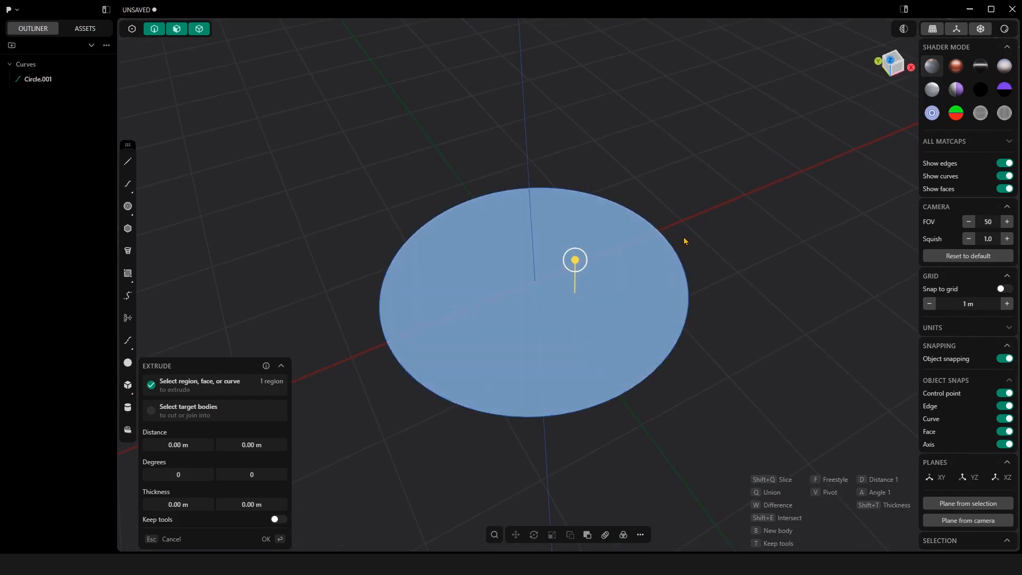
middle_drag(697, 320, 771, 230)
shift+middle_drag(770, 268, 773, 218)
key(Escape)
click(592, 276)
key(e)
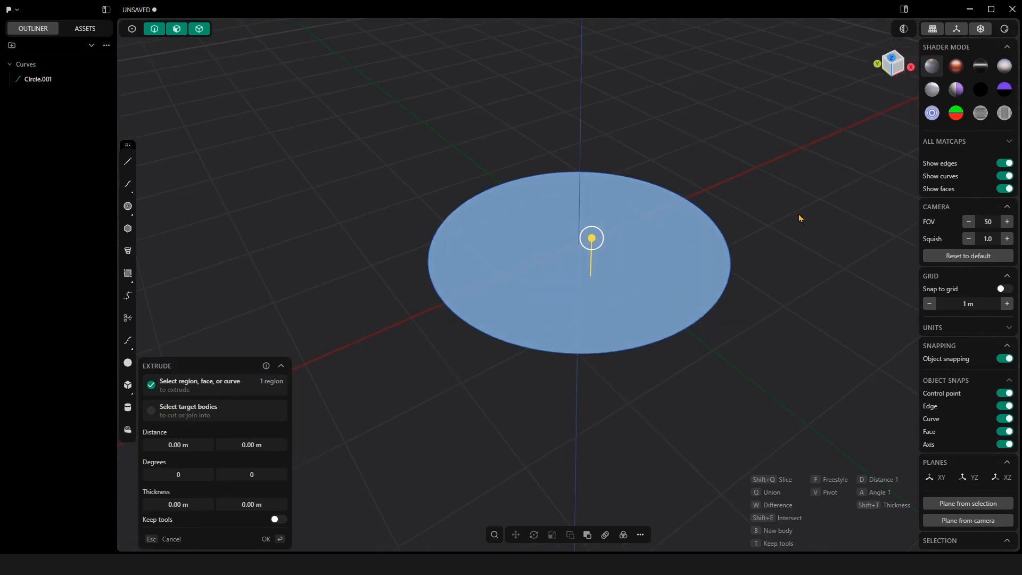
middle_drag(800, 219, 822, 215)
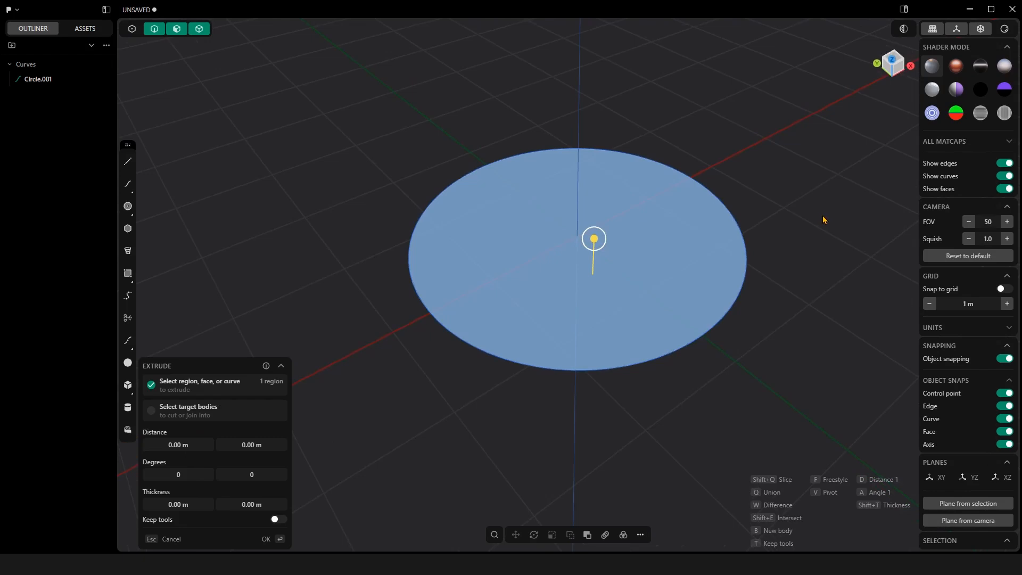
key(Escape)
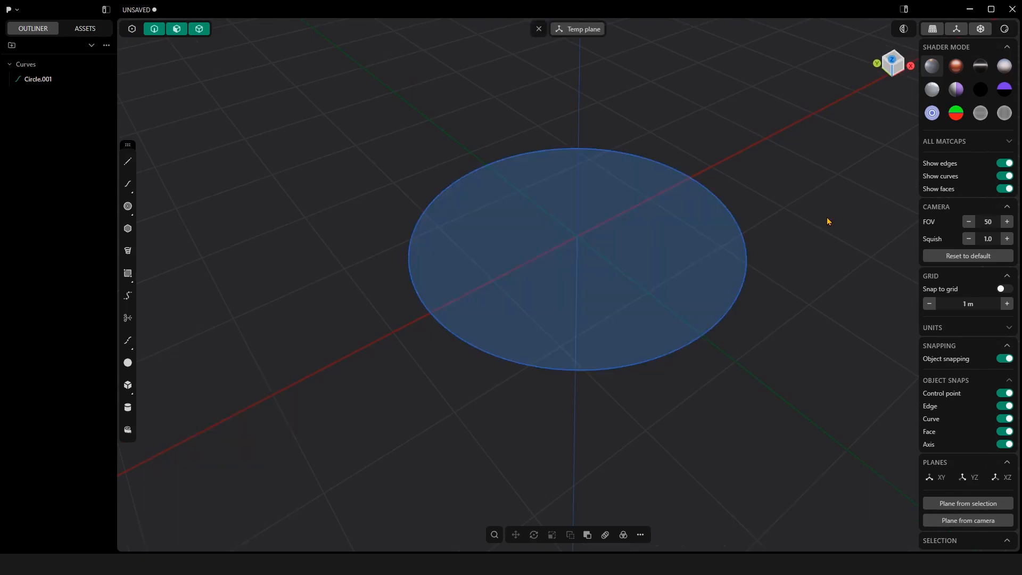
middle_drag(721, 159, 698, 184)
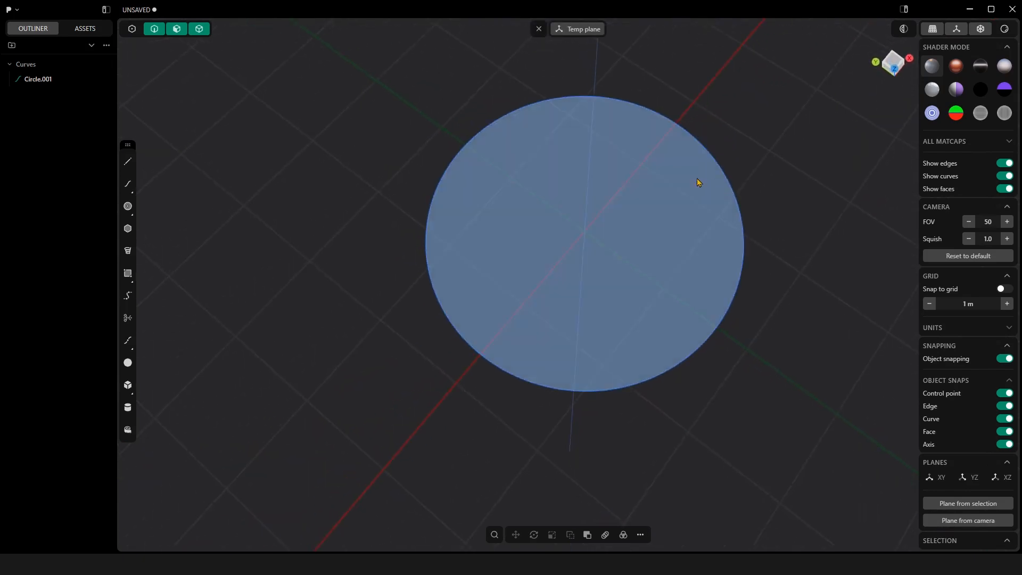
middle_drag(691, 230, 575, 178)
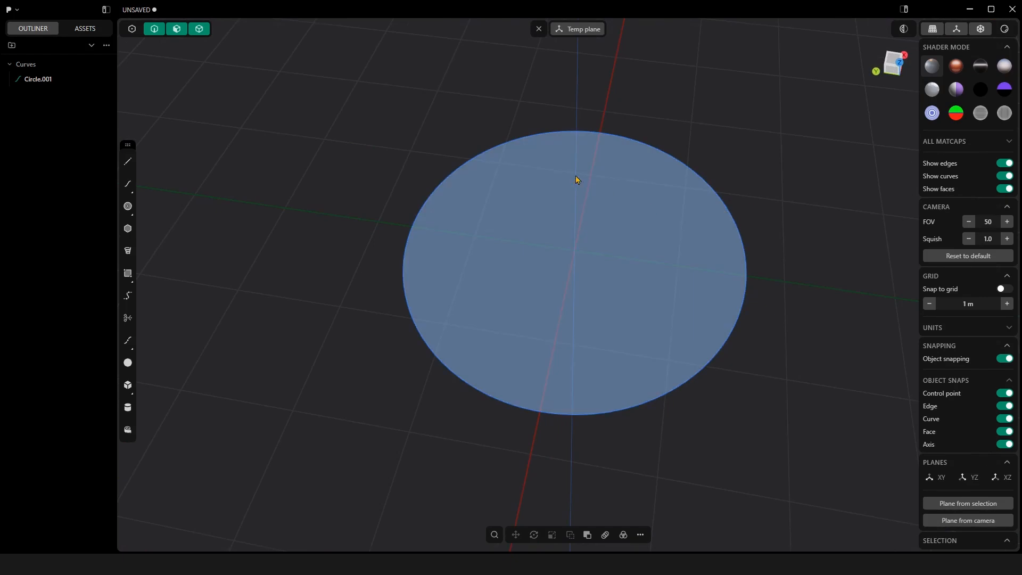
click(519, 251)
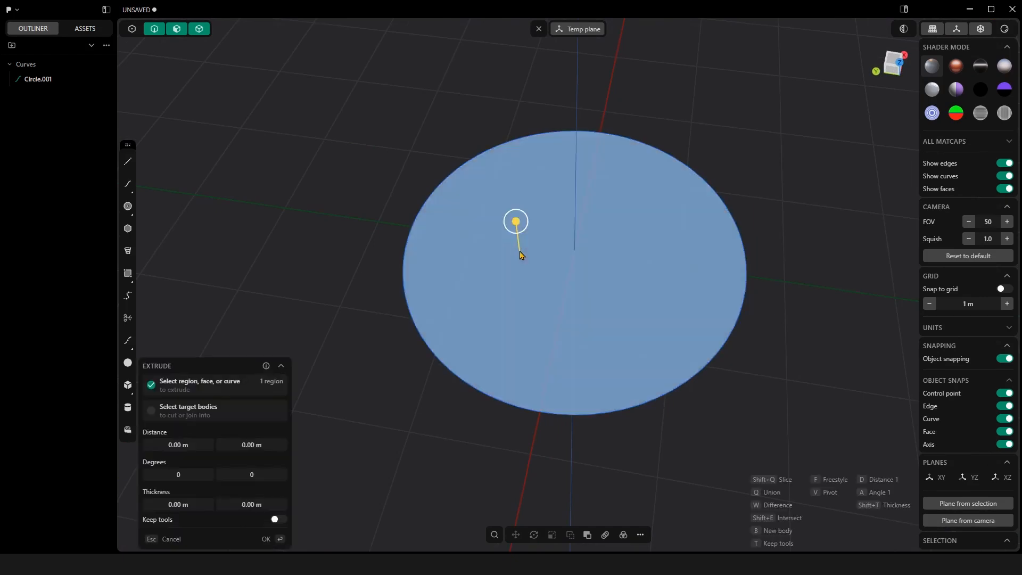
click(759, 146)
middle_drag(759, 150, 687, 222)
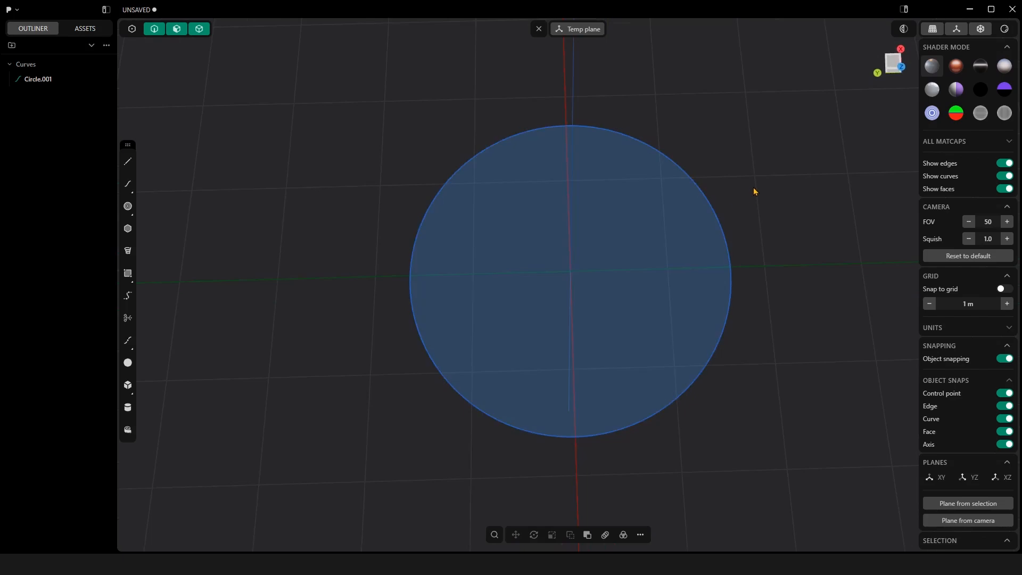
Step: Draw a second circle about 1.75 m in diameter, centred on the upper-right edge of the large circle in top view
mouse_move(753, 190)
middle_down()
mouse_move(781, 167)
mouse_move(756, 197)
mouse_move(744, 180)
middle_up()
key(KP_7)
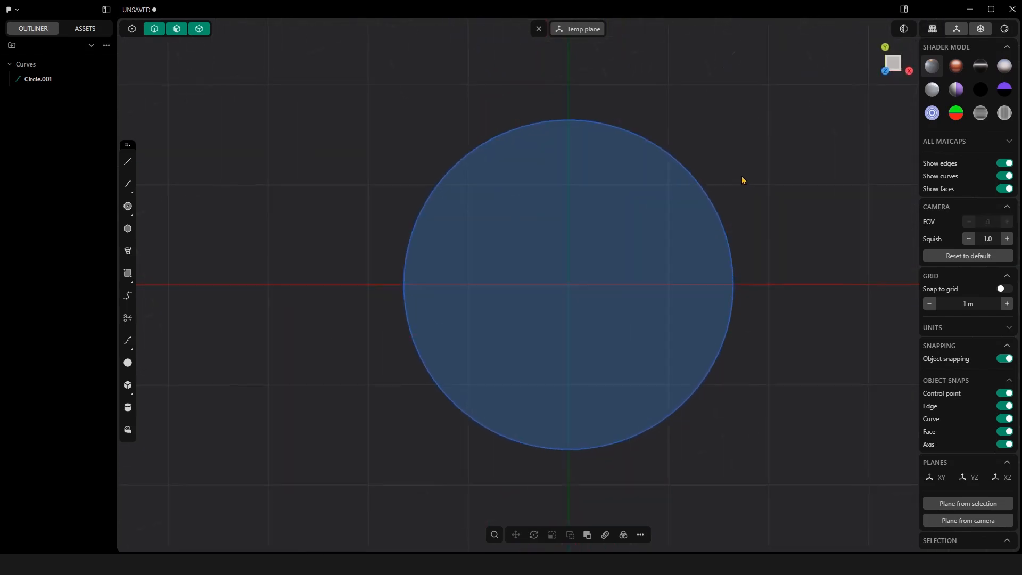
shift+middle_drag(771, 139, 758, 172)
scroll(724, 162, up, 3)
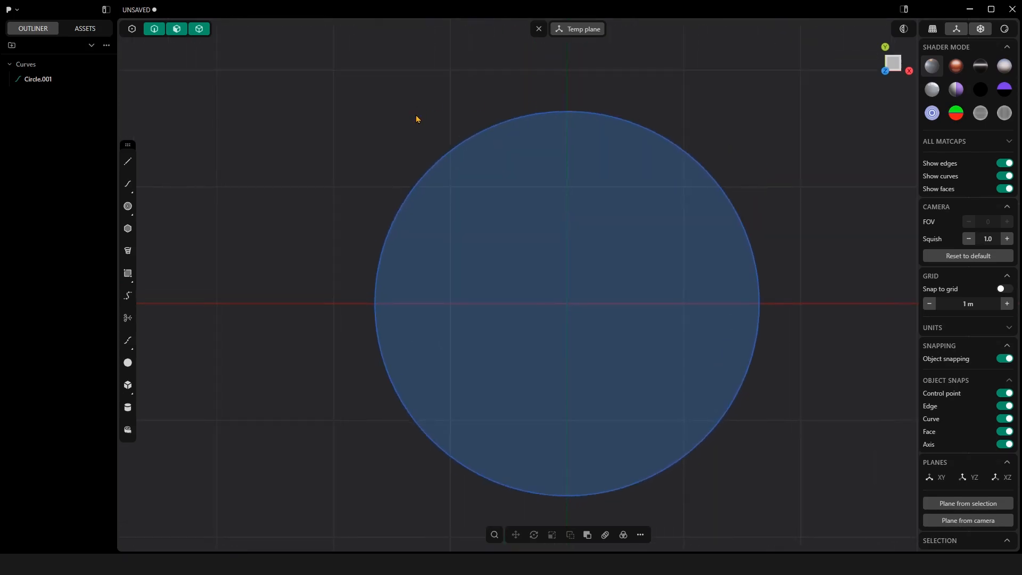
shift+middle_drag(736, 155, 731, 152)
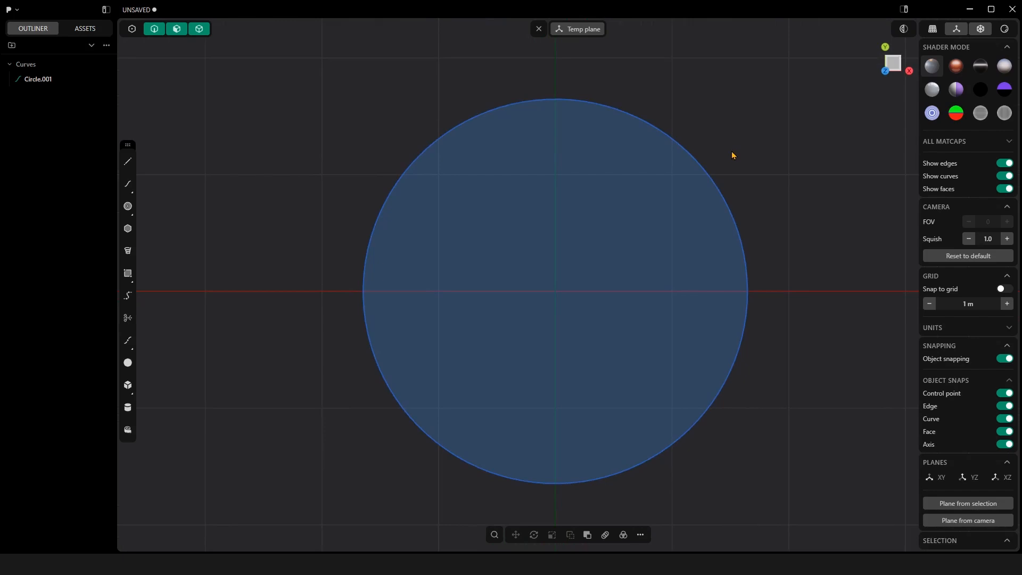
shift+middle_drag(558, 171, 555, 149)
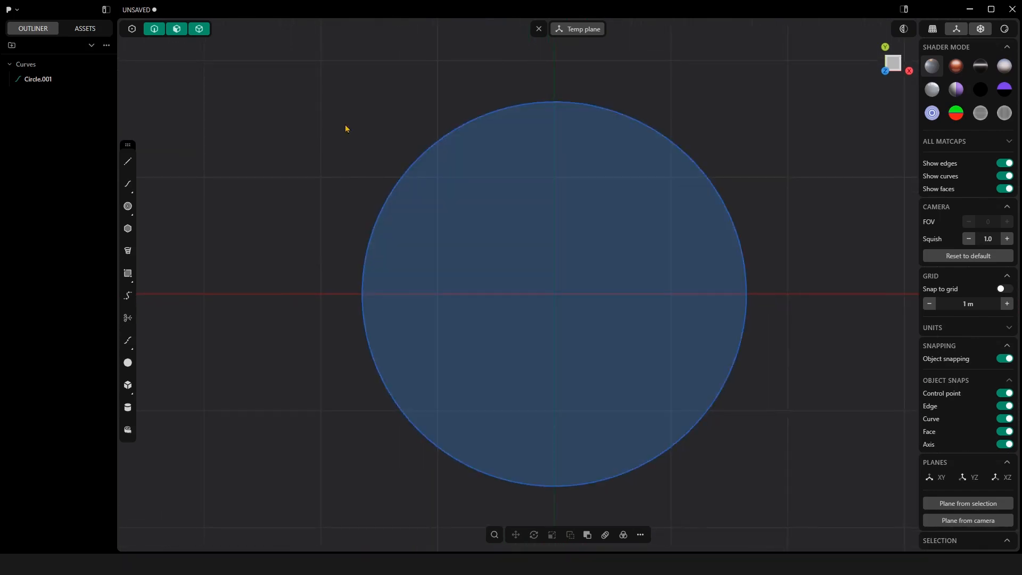
click(127, 206)
shift+middle_drag(799, 187, 698, 248)
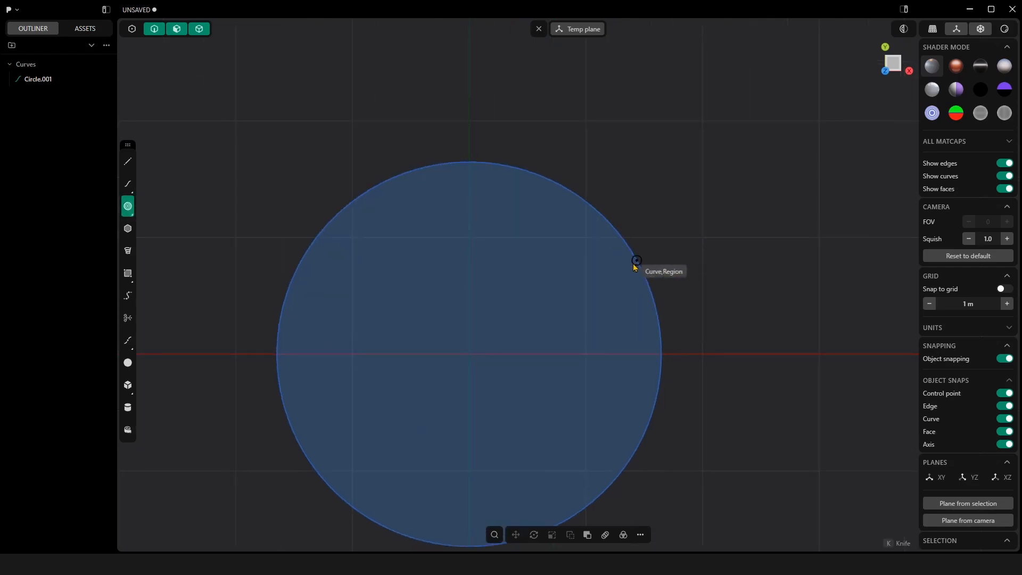
click(635, 261)
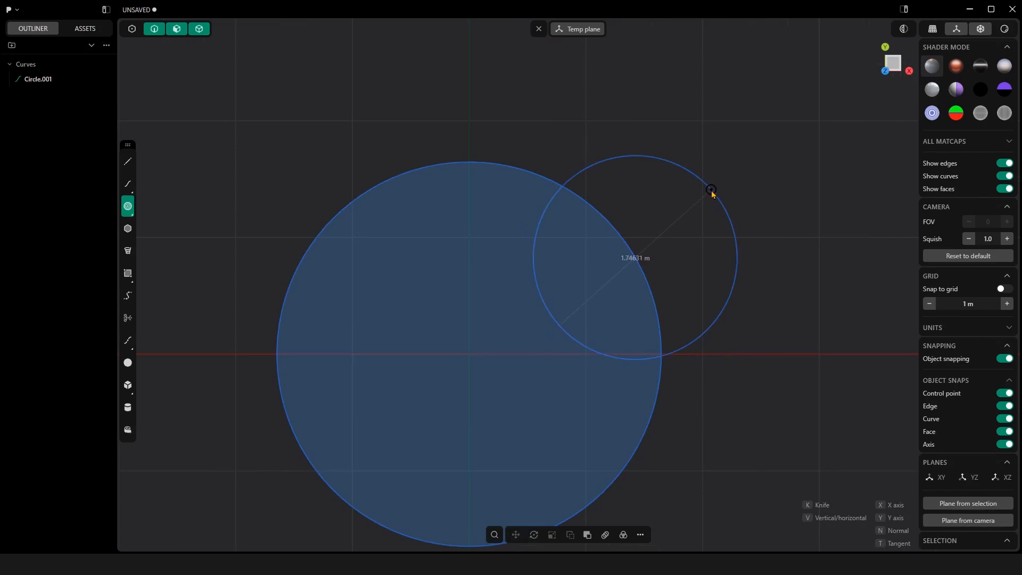
click(712, 190)
shift+middle_drag(755, 240, 792, 201)
Step: Duplicate the small circle and move the copy about -2.96 m along the X axis to the large circle's opposite side
click(760, 224)
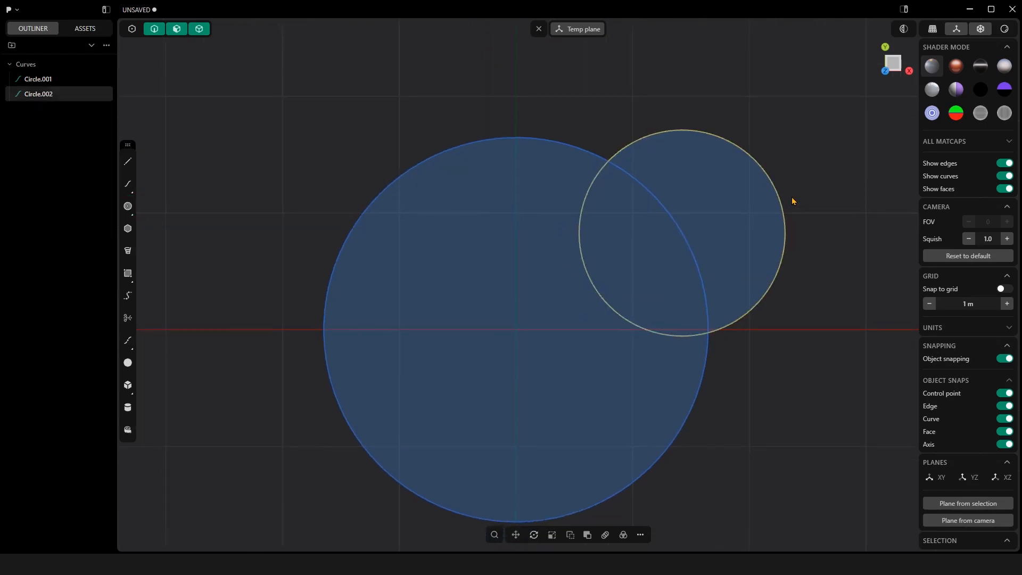
key(ctrl+d)
drag(719, 233, 363, 238)
drag(366, 237, 374, 237)
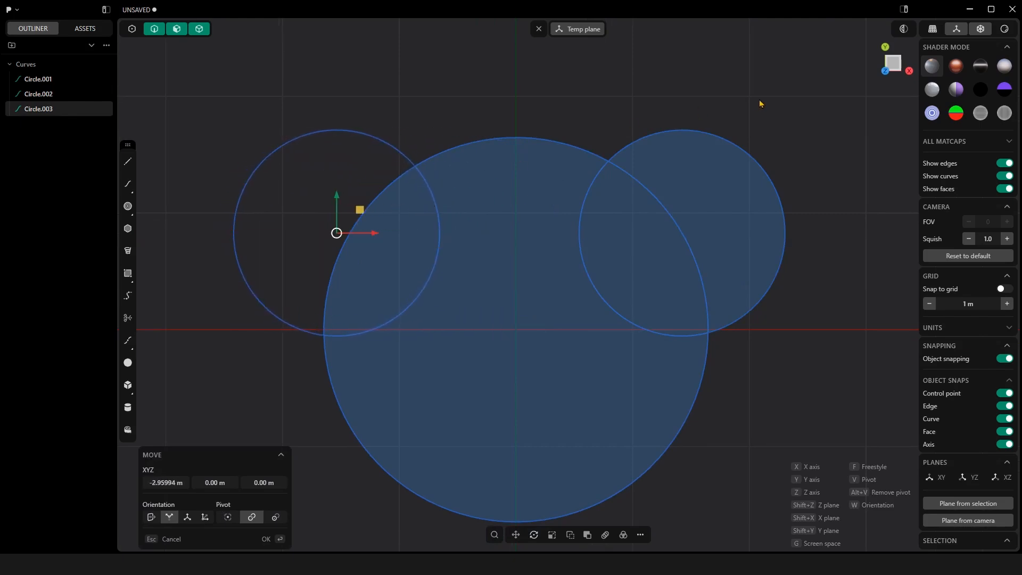
shift+middle_drag(763, 122, 841, 128)
shift+middle_drag(857, 256, 754, 233)
middle_drag(767, 261, 796, 202)
key(Return)
click(796, 202)
Step: Trim away the overlapping inner arcs of the three circles, leaving only their combined outer outline
middle_drag(846, 159, 782, 222)
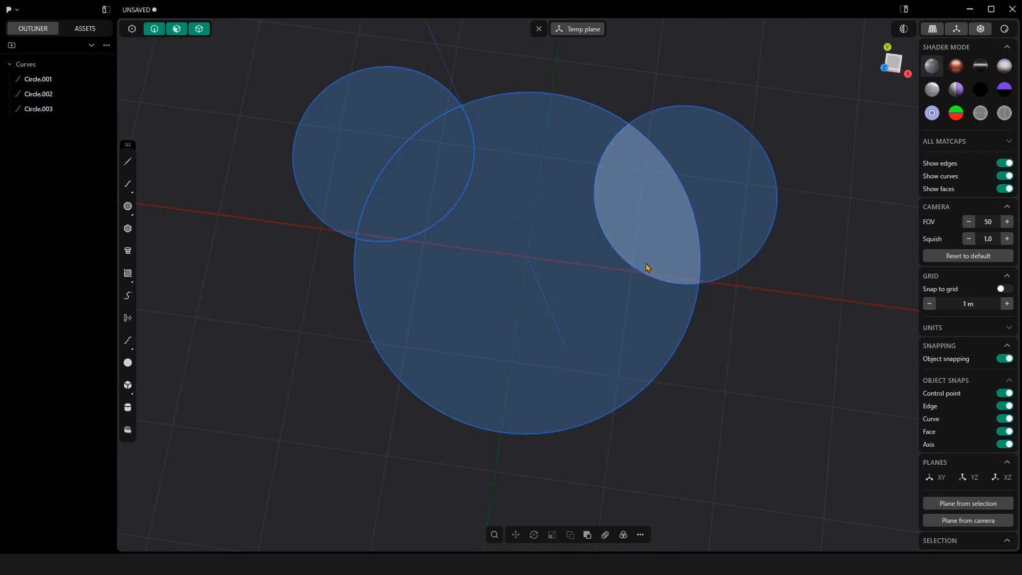
middle_drag(798, 290, 566, 205)
middle_drag(556, 154, 758, 246)
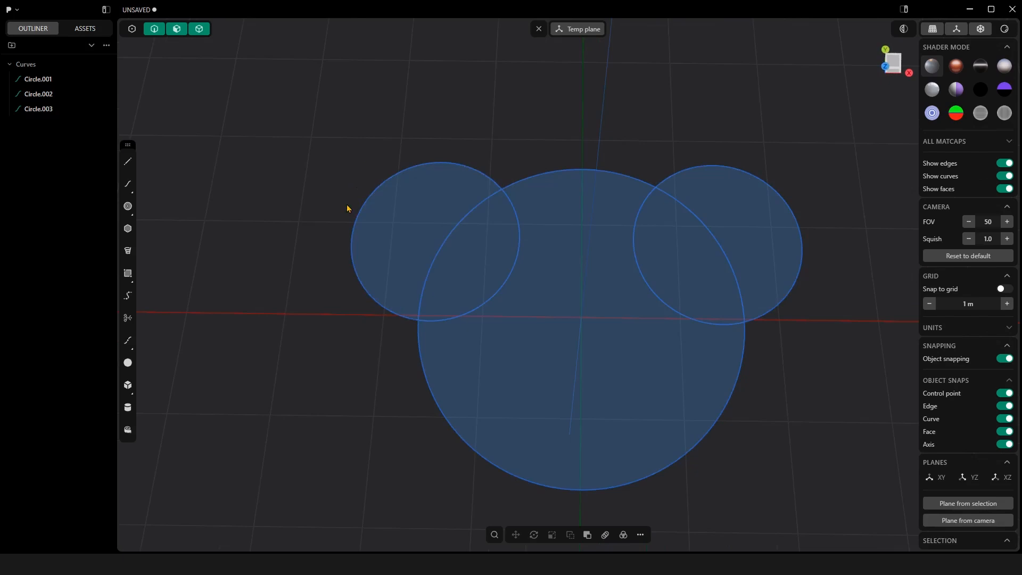
middle_drag(775, 201, 743, 137)
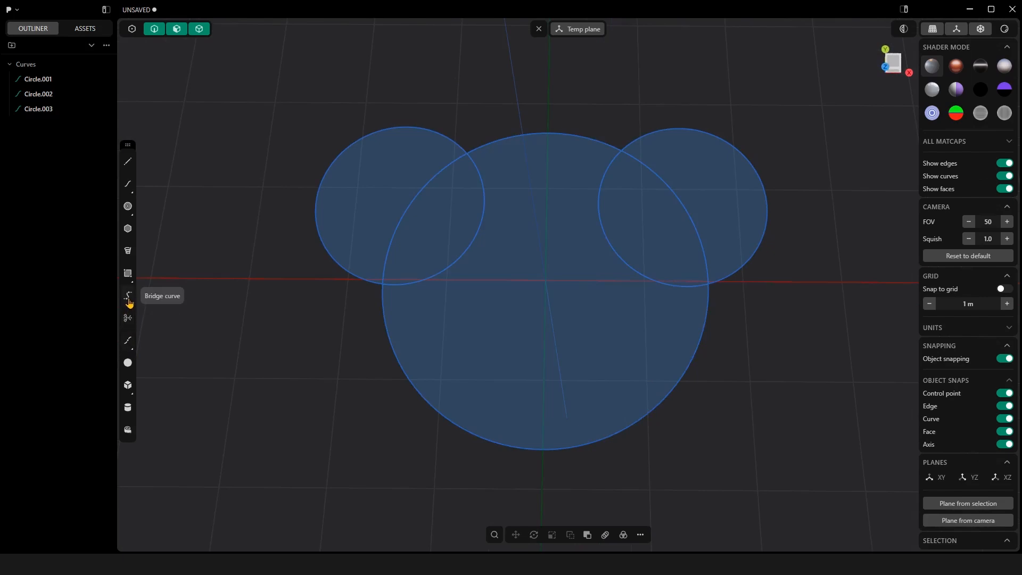
click(137, 322)
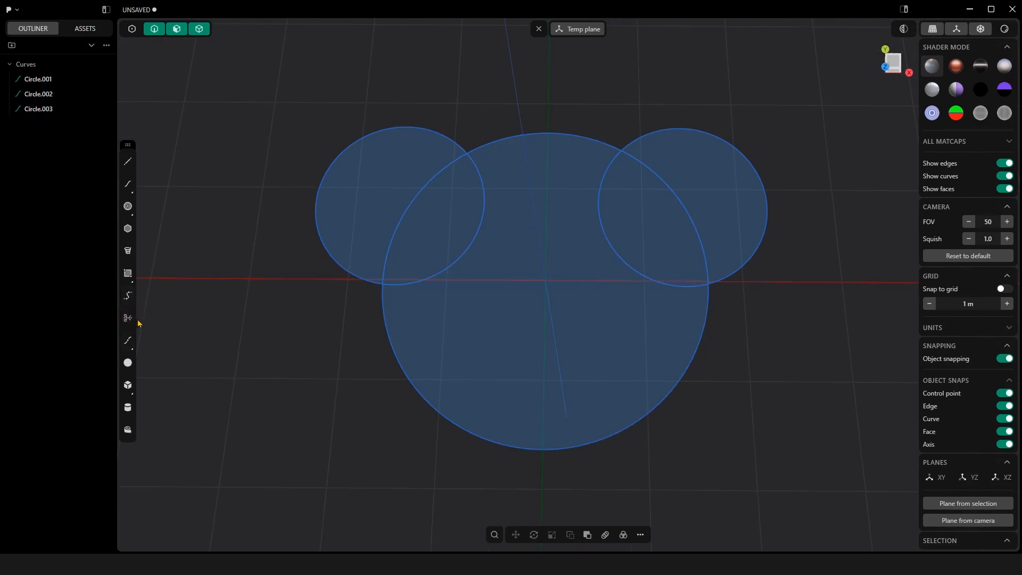
middle_drag(463, 178, 550, 288)
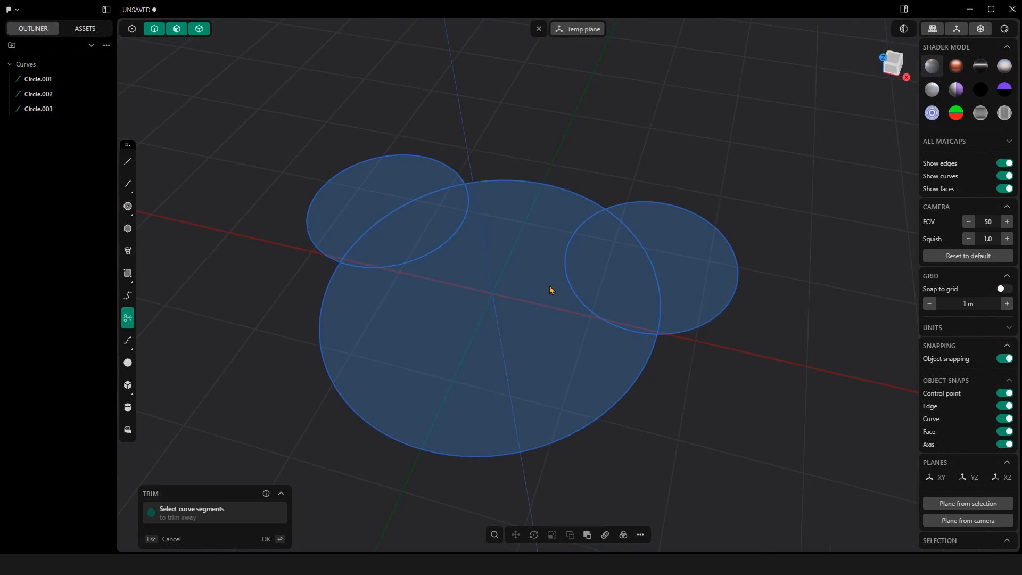
middle_drag(499, 253, 642, 254)
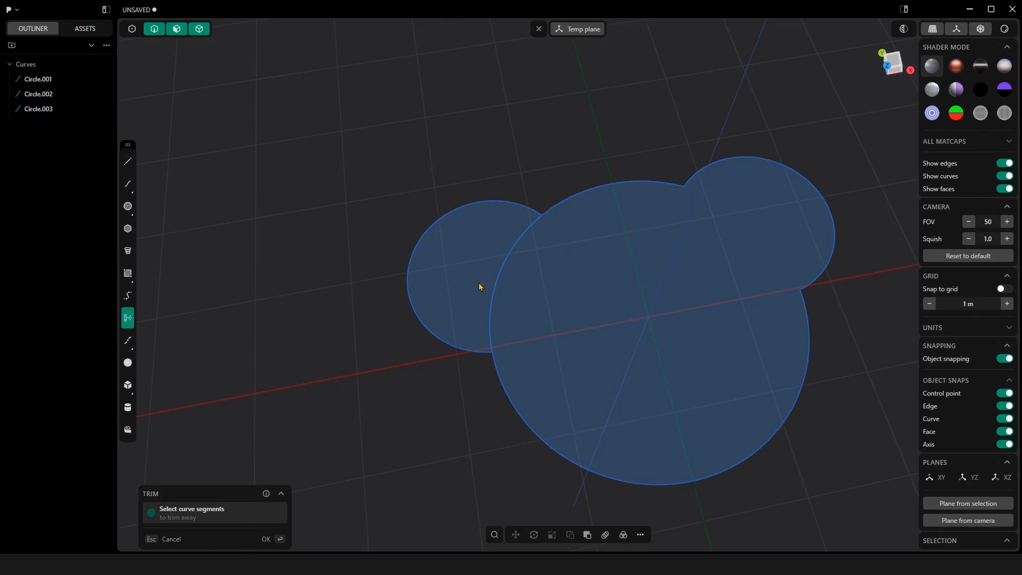
key(Return)
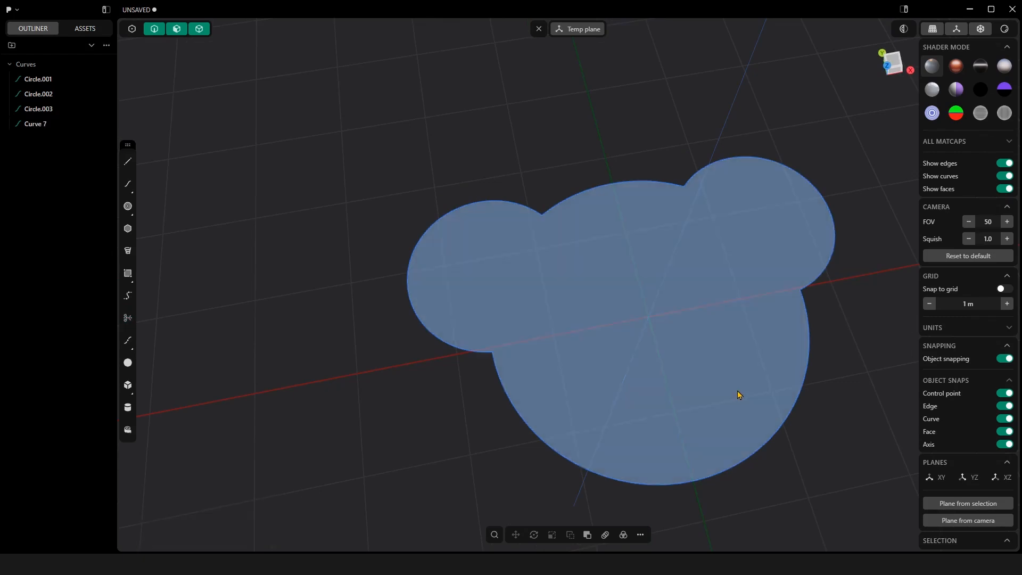
Step: Select the four remaining outline arcs and join them into a single closed curve
middle_drag(501, 158, 650, 285)
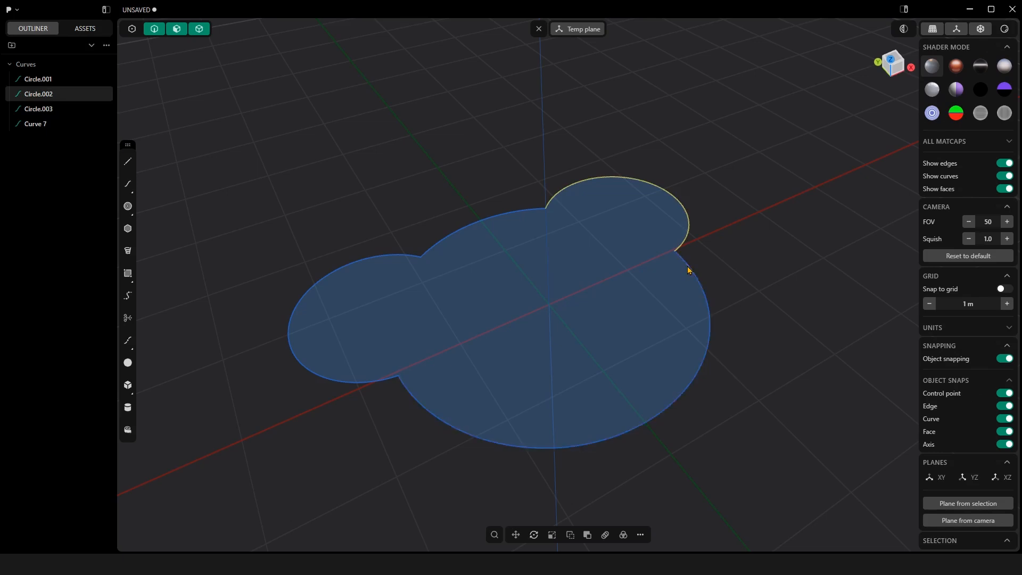
click(685, 271)
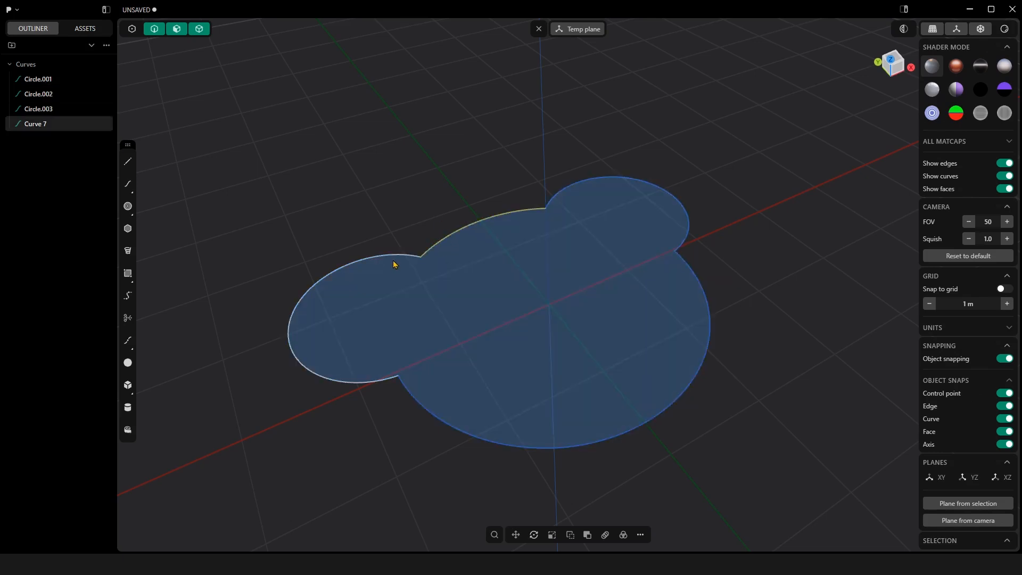
click(392, 265)
middle_drag(637, 263, 588, 266)
click(721, 292)
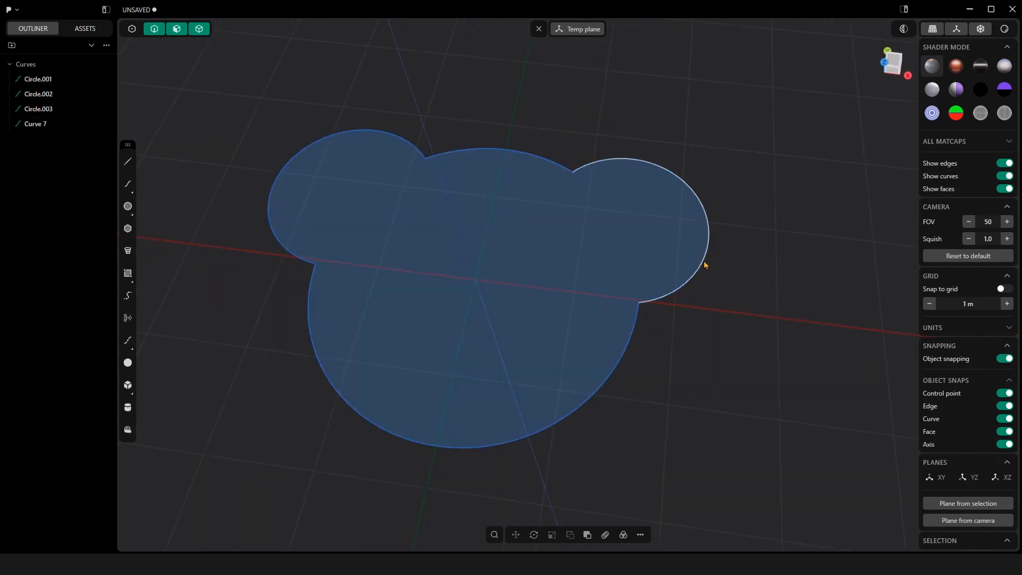
click(686, 273)
middle_drag(687, 273, 513, 191)
shift+click(514, 185)
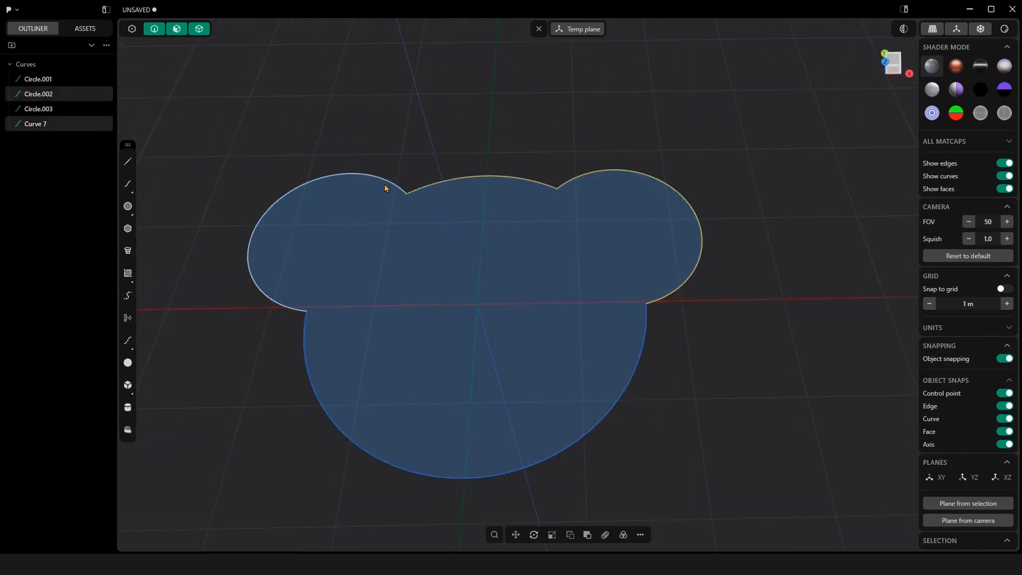
shift+click(388, 187)
shift+click(305, 362)
middle_drag(388, 359, 775, 331)
key(j)
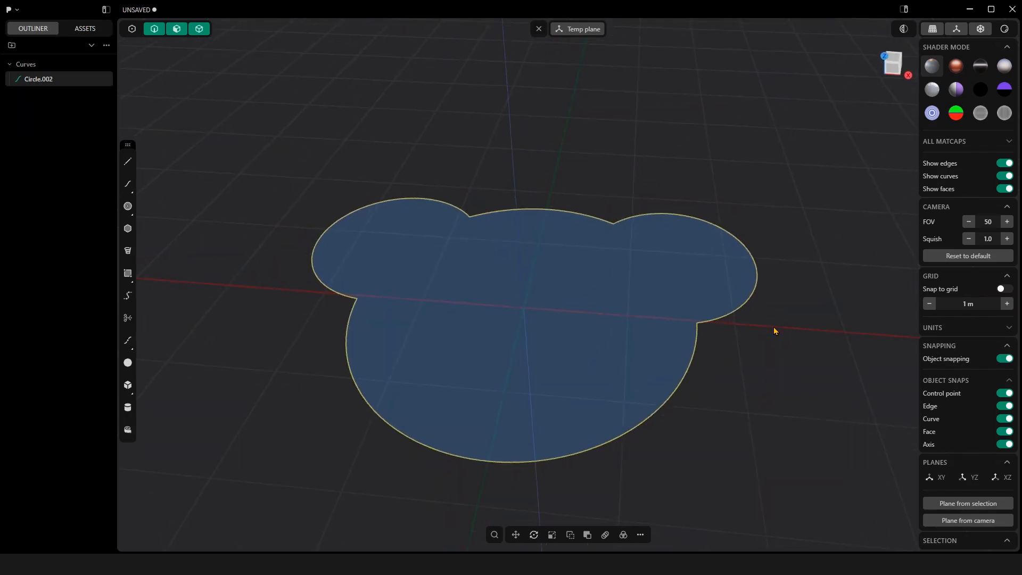
click(776, 336)
mouse_move(805, 302)
middle_down()
mouse_move(765, 307)
mouse_move(833, 399)
mouse_move(806, 365)
mouse_move(803, 322)
middle_up()
click(770, 262)
click(759, 351)
mouse_move(759, 350)
middle_down()
mouse_move(775, 333)
mouse_move(772, 315)
mouse_move(745, 306)
mouse_move(716, 363)
mouse_move(712, 296)
mouse_move(744, 319)
mouse_move(679, 285)
mouse_move(718, 283)
mouse_move(697, 261)
mouse_move(623, 303)
mouse_move(618, 292)
mouse_move(600, 308)
mouse_move(602, 287)
middle_up()
mouse_move(708, 267)
middle_down()
mouse_move(666, 305)
mouse_move(645, 276)
mouse_move(607, 267)
mouse_move(668, 381)
mouse_move(607, 367)
mouse_move(595, 337)
middle_up()
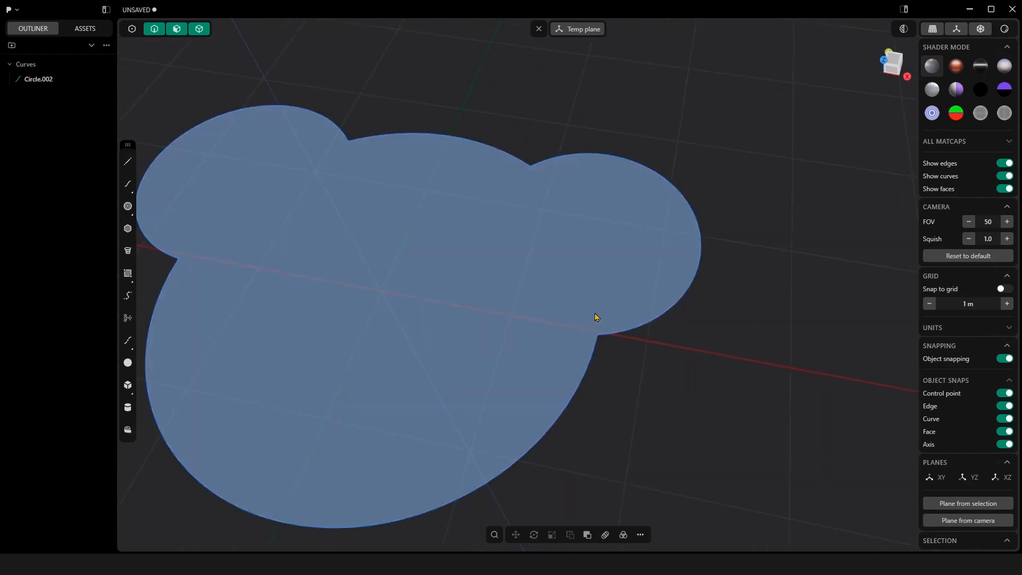
middle_drag(504, 205, 484, 165)
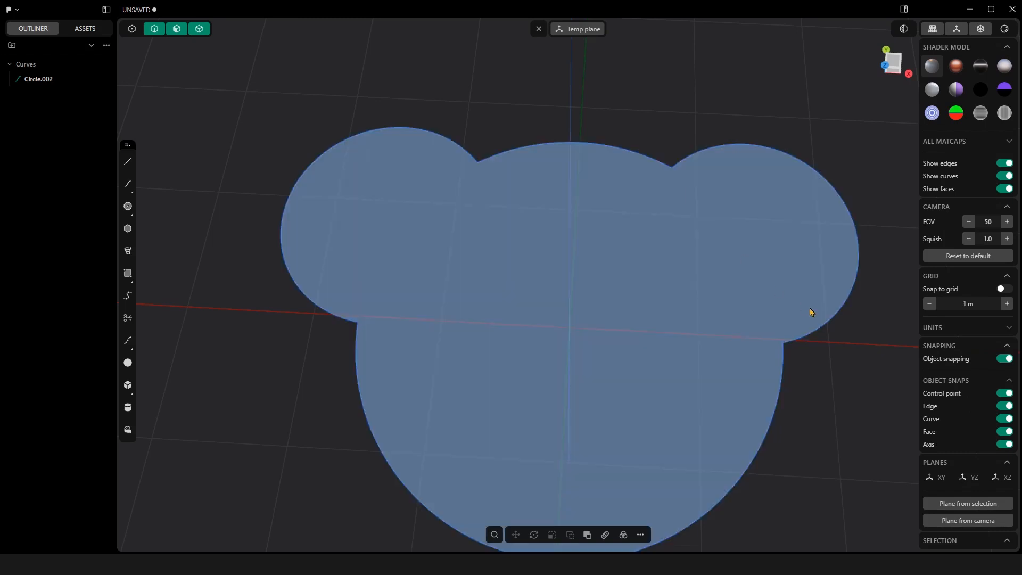
Step: Fillet the four inward corner points of the joined outline with a radius of about 0.206 m
shift+middle_drag(809, 308, 743, 278)
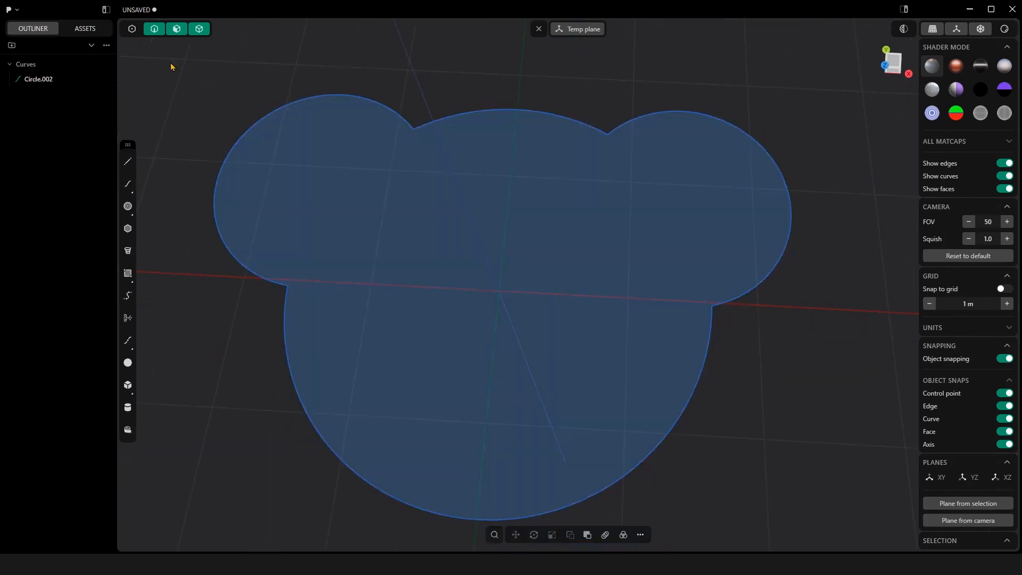
click(132, 28)
mouse_move(420, 105)
middle_down()
mouse_move(493, 88)
mouse_move(461, 122)
mouse_move(418, 110)
middle_up()
drag(356, 148, 606, 184)
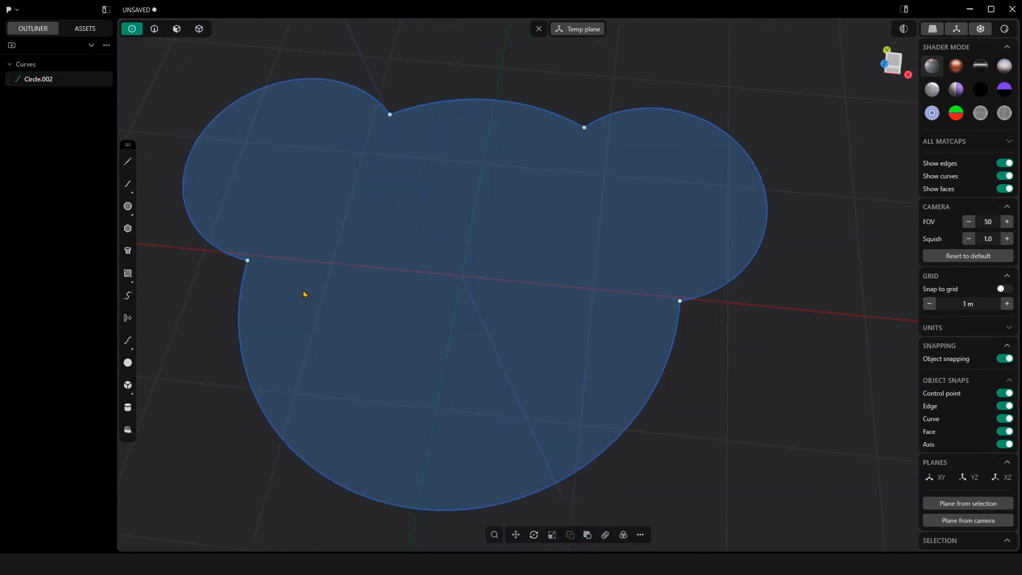
key(f)
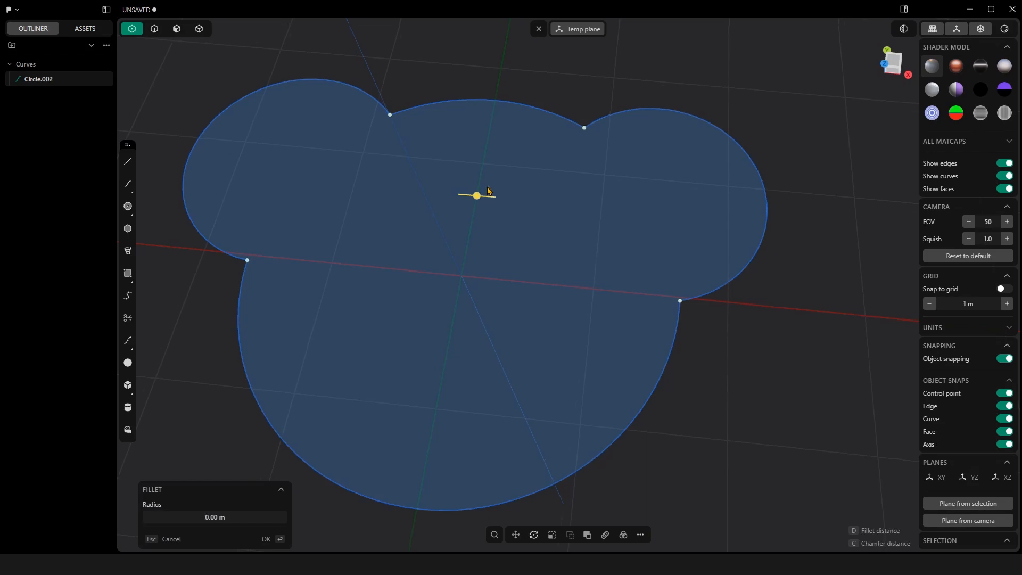
scroll(489, 192, up, 3)
drag(477, 214, 478, 210)
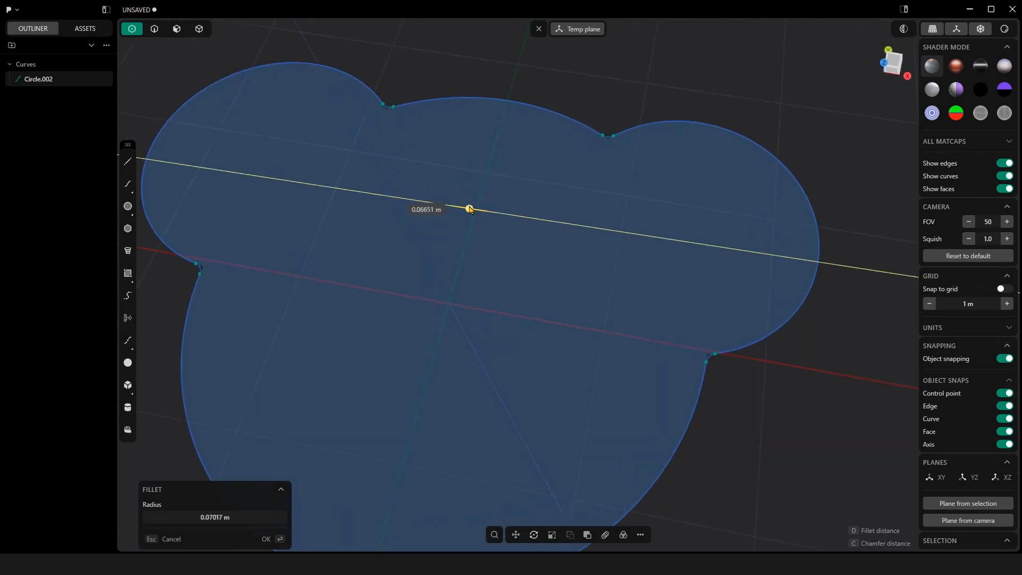
drag(488, 210, 463, 215)
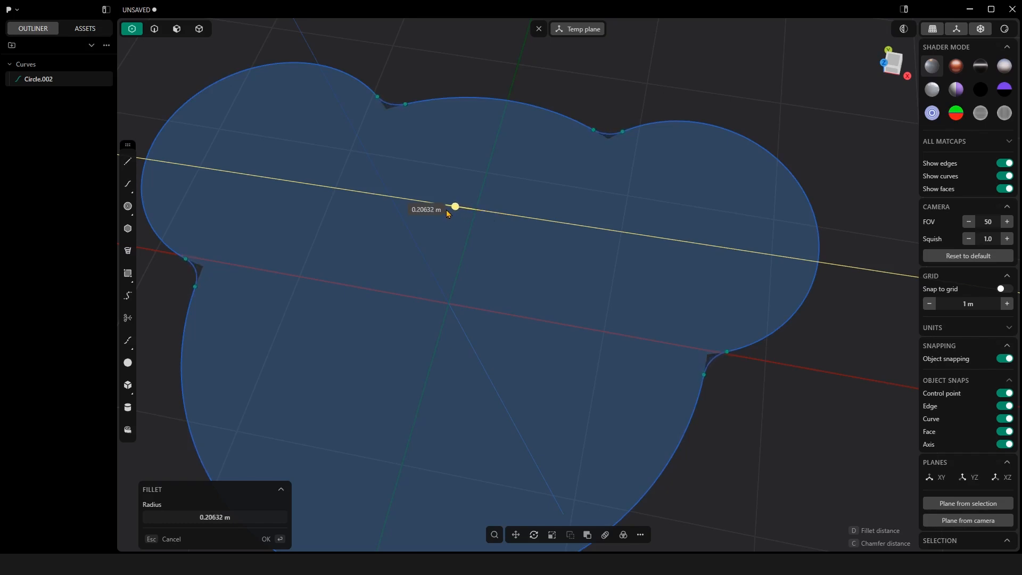
click(591, 105)
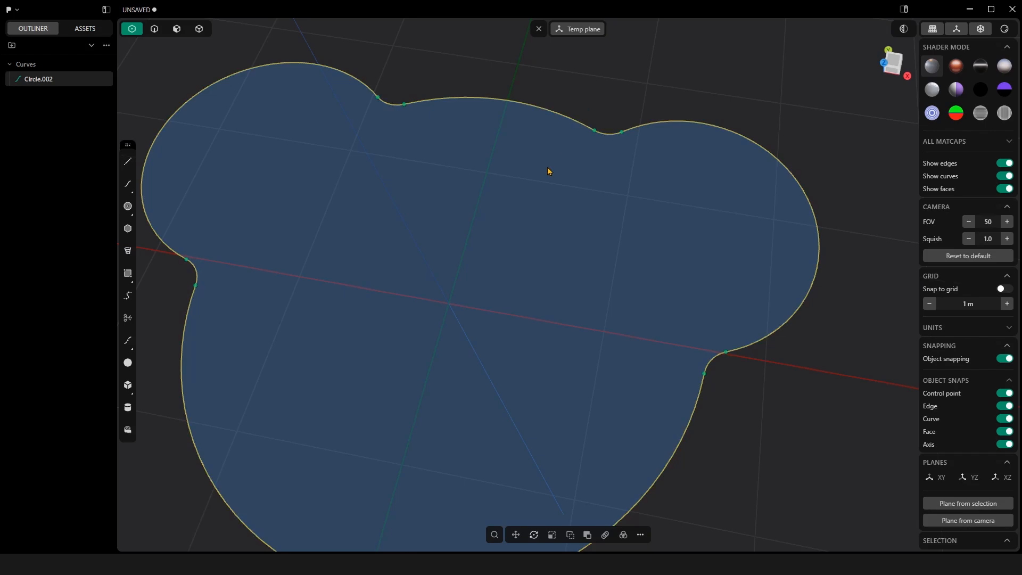
scroll(548, 168, down, 4)
middle_drag(543, 173, 551, 188)
click(686, 288)
Step: Extrude the region enclosed by the filleted outline upward into a solid
middle_drag(686, 290, 605, 244)
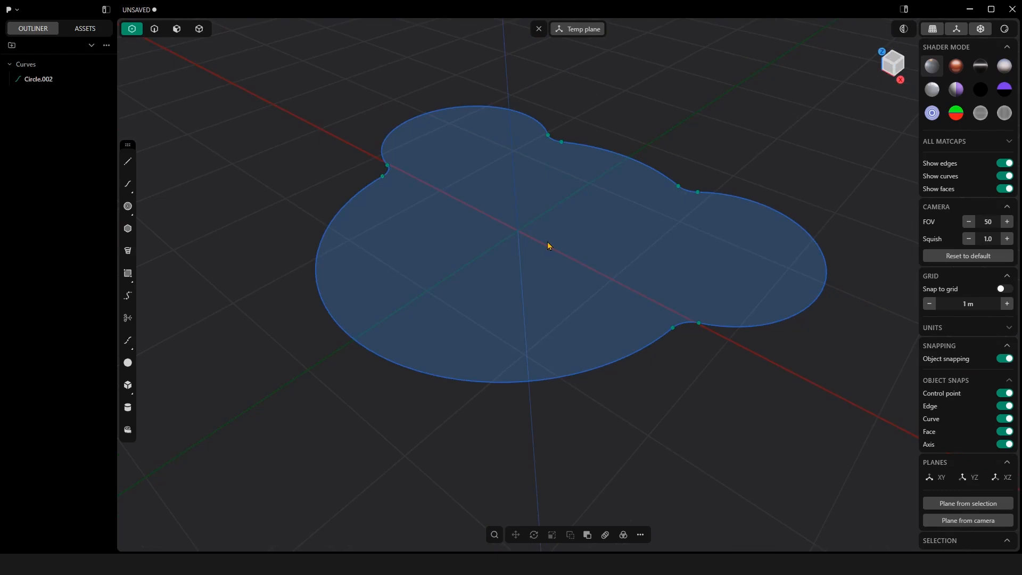
middle_drag(549, 246, 544, 213)
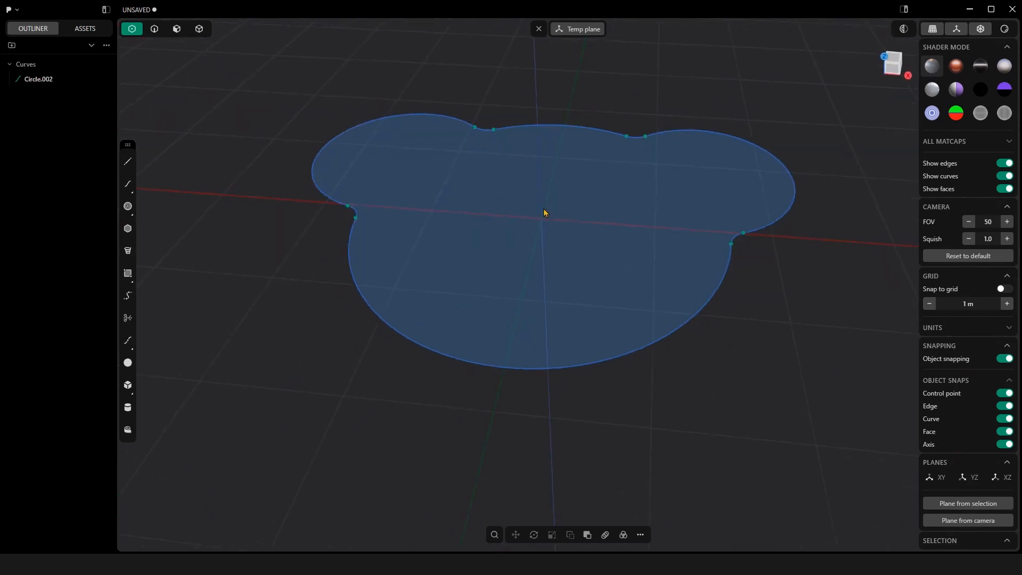
click(177, 29)
click(509, 235)
key(e)
middle_drag(611, 217, 559, 274)
drag(512, 229, 510, 177)
key(Return)
middle_drag(618, 180, 575, 204)
shift+middle_drag(572, 201, 534, 207)
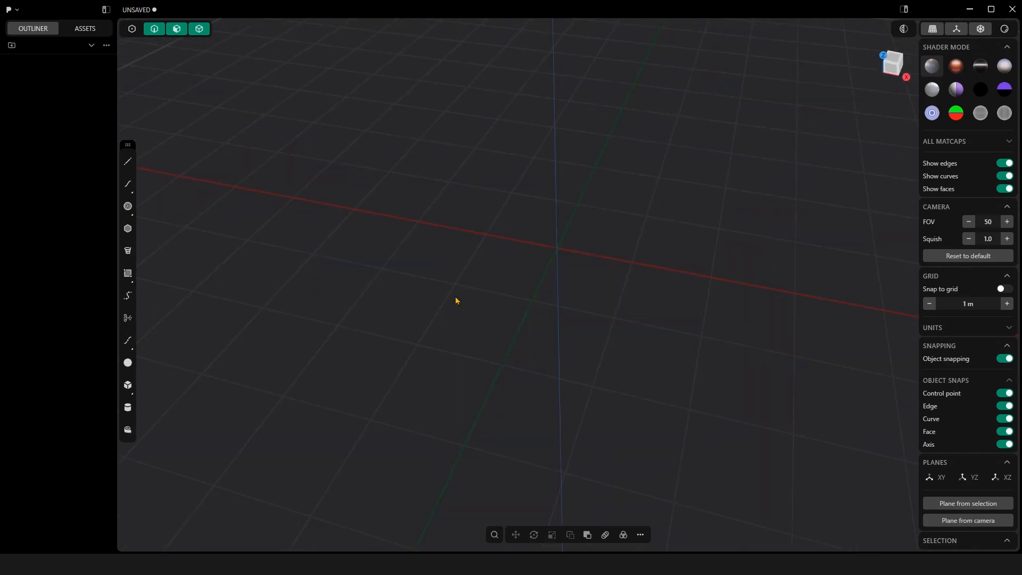
Step: Draw a regular five-sided polygon in the front view, centred on the origin, with a circumscribed circle about 4.06 m across
middle_drag(456, 301, 436, 289)
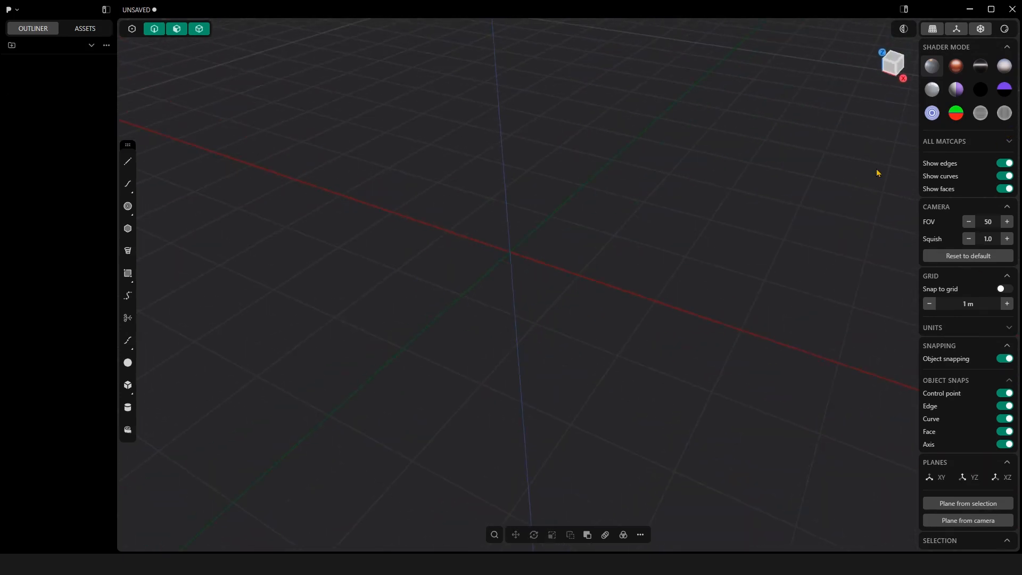
middle_drag(799, 167, 728, 219)
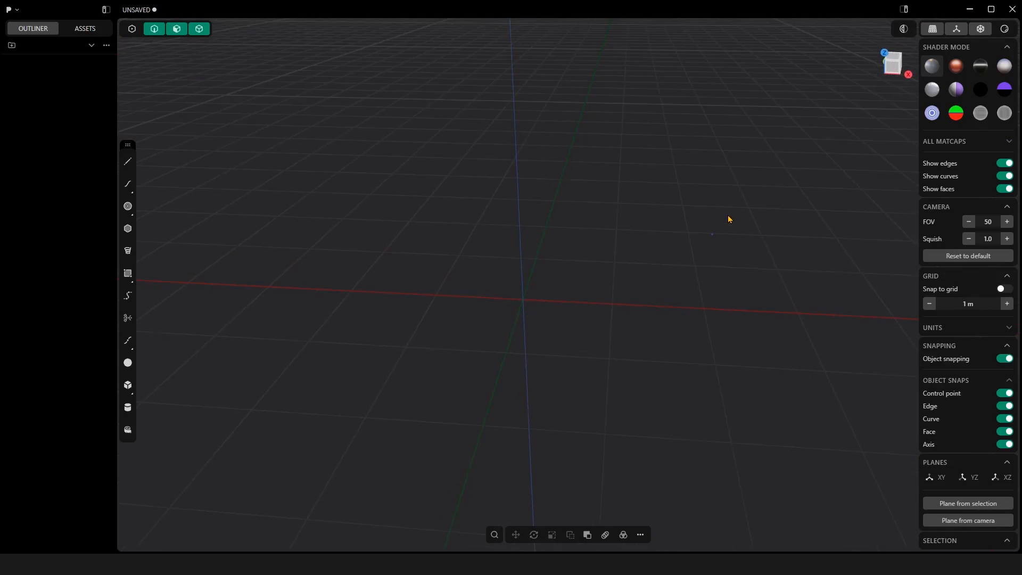
click(895, 70)
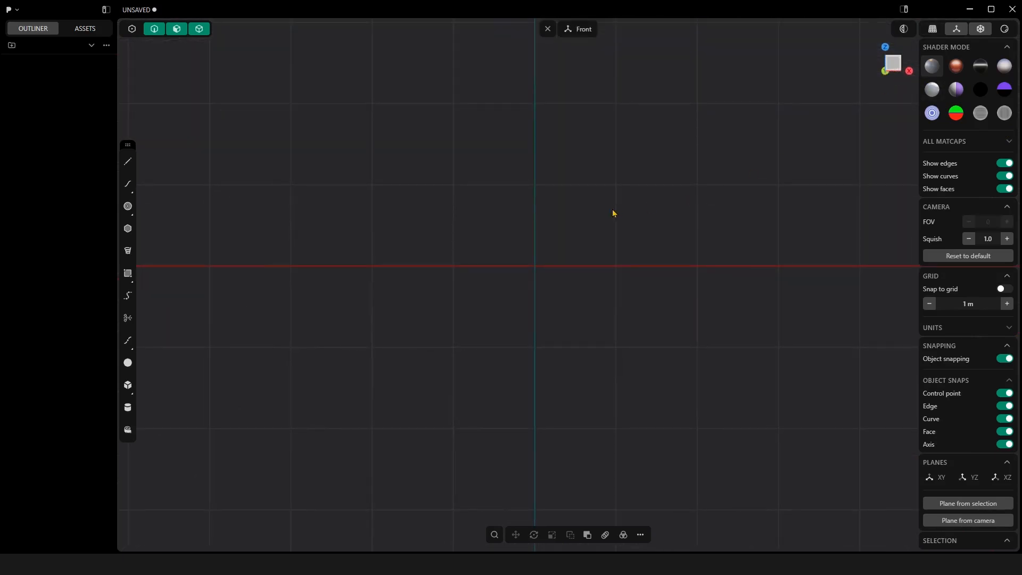
click(128, 228)
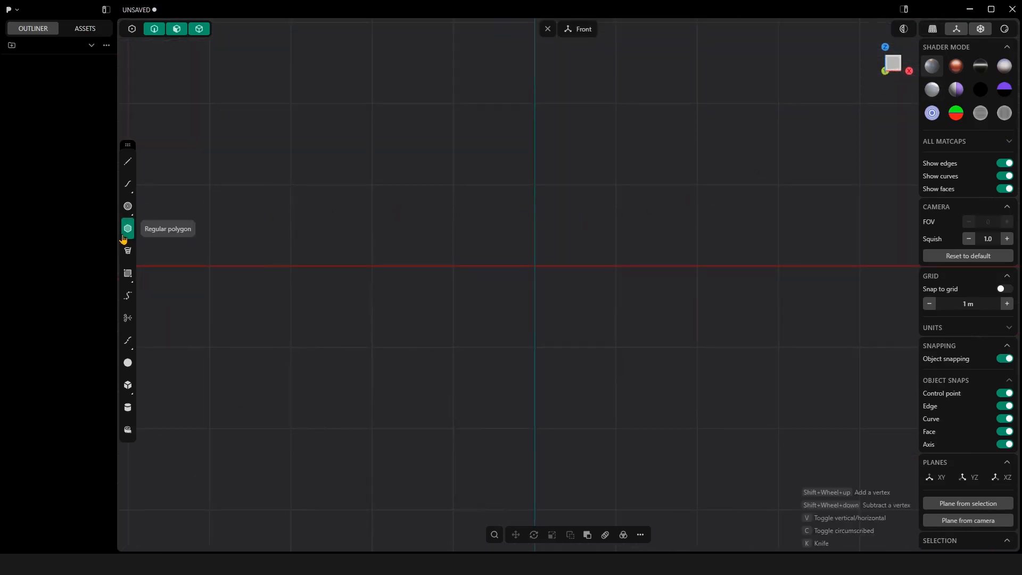
click(535, 265)
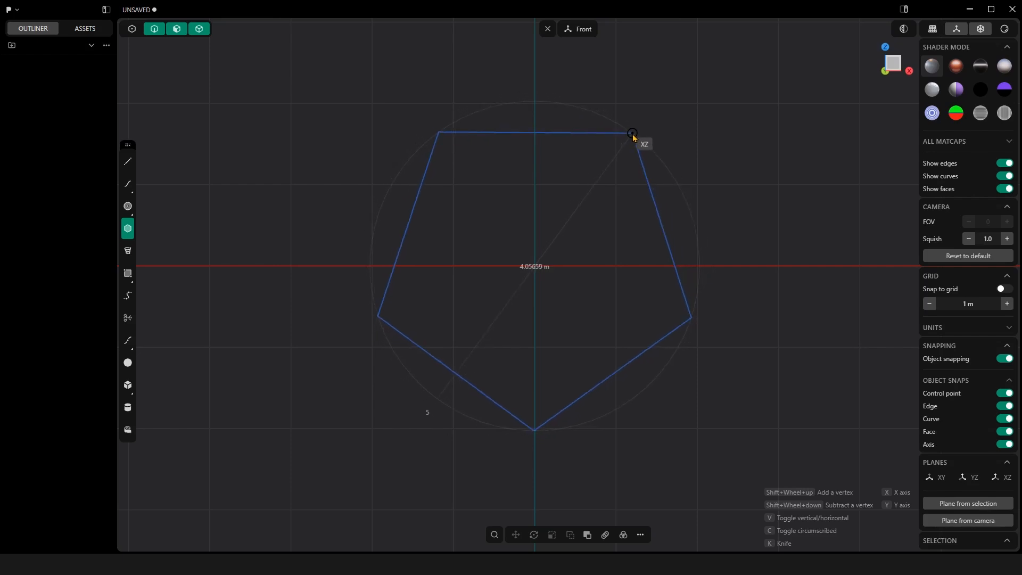
click(633, 134)
middle_drag(796, 244, 694, 252)
click(724, 243)
shift+middle_drag(695, 252, 732, 253)
scroll(725, 225, up, 1)
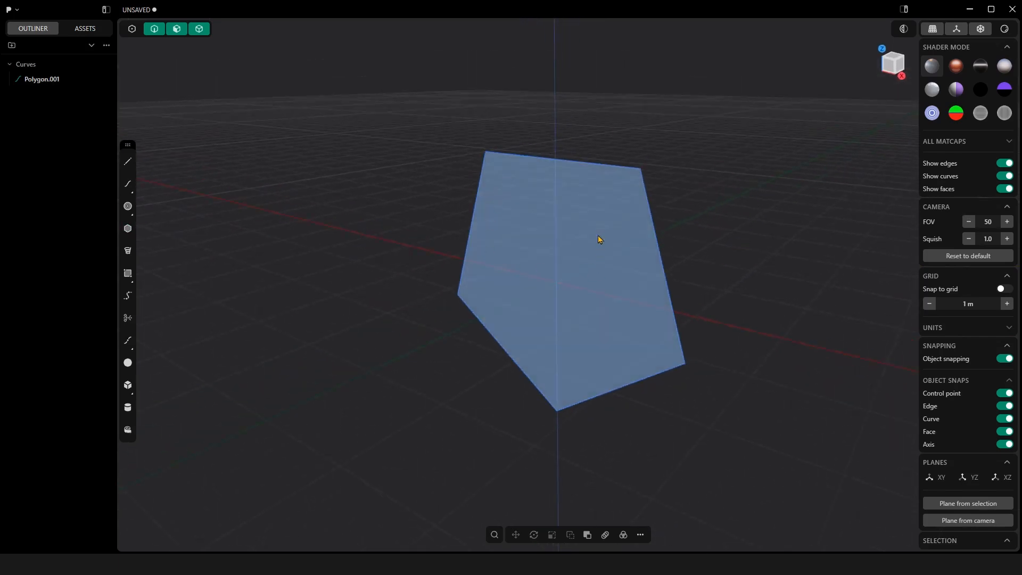
click(553, 230)
key(x)
middle_drag(748, 216, 752, 214)
shift+middle_drag(675, 233, 677, 217)
click(596, 229)
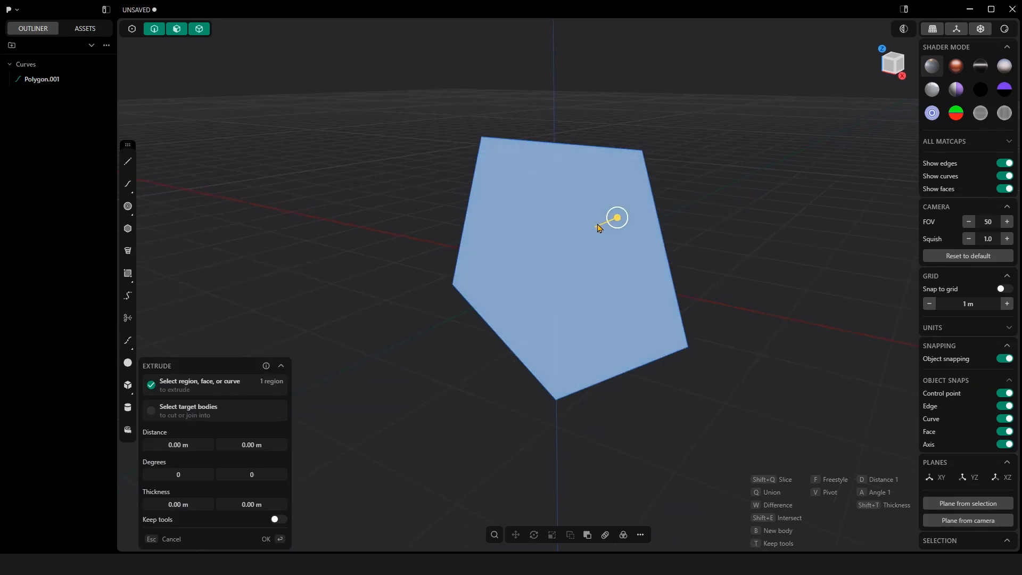
key(Escape)
Step: In the front view, draw a closed curve through six points, overlapping the pentagon and bulging out above and to its right
middle_drag(623, 250, 625, 228)
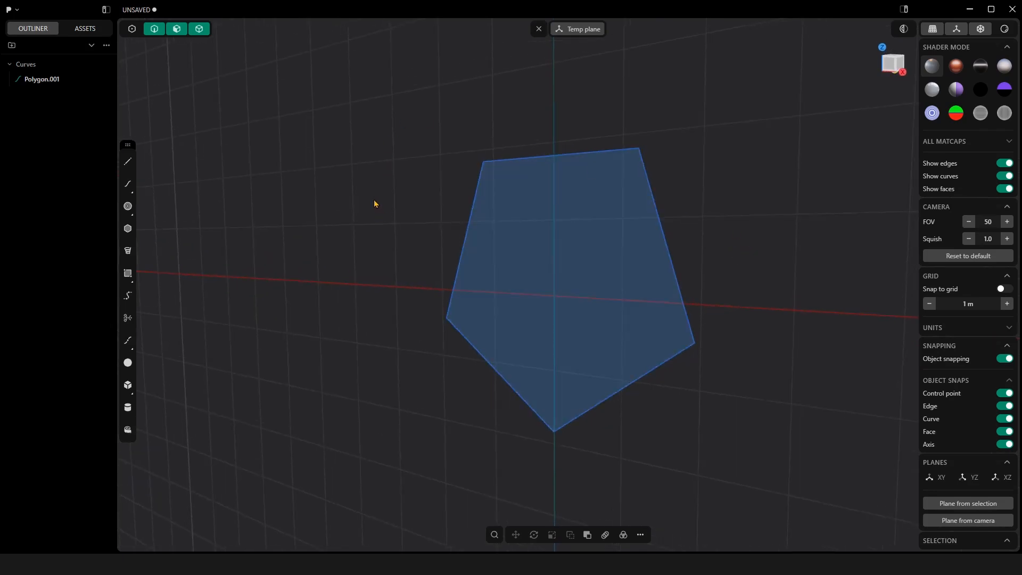
middle_drag(687, 395, 591, 249)
middle_drag(407, 172, 418, 169)
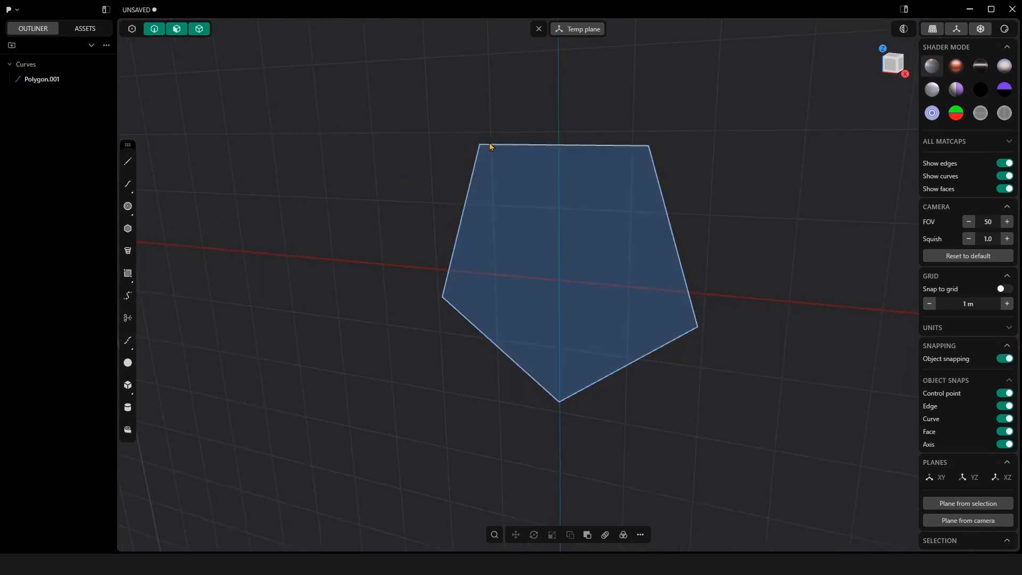
mouse_move(399, 147)
middle_down()
mouse_move(417, 155)
mouse_move(404, 190)
mouse_move(398, 152)
middle_up()
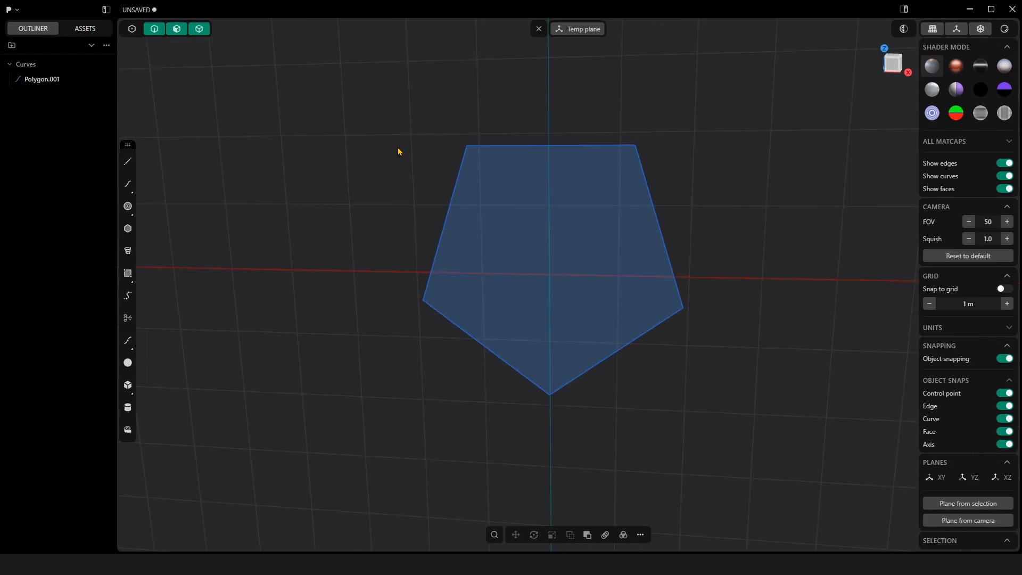
key(KP_1)
shift+middle_drag(738, 187, 703, 168)
scroll(664, 184, up, 3)
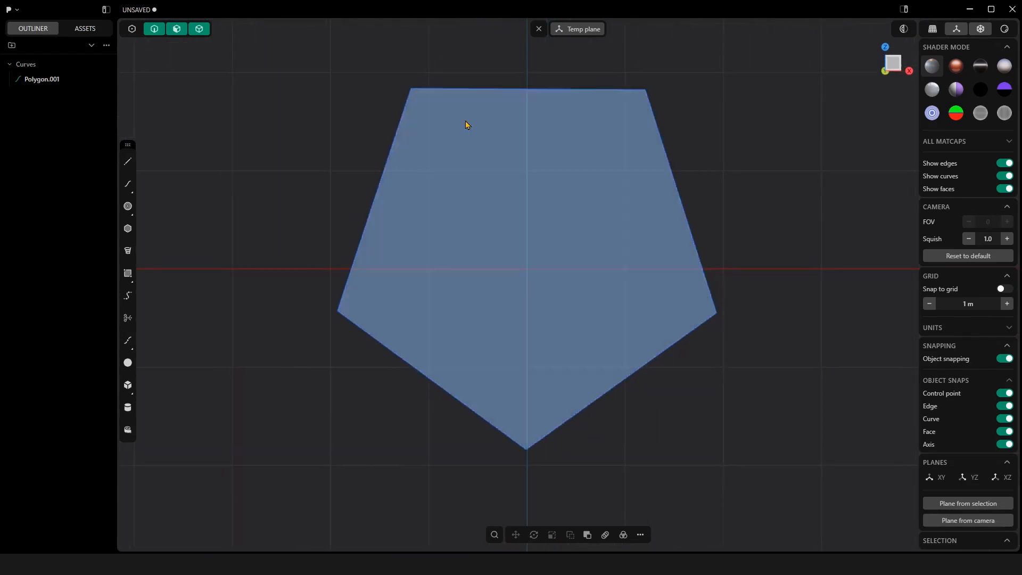
click(132, 185)
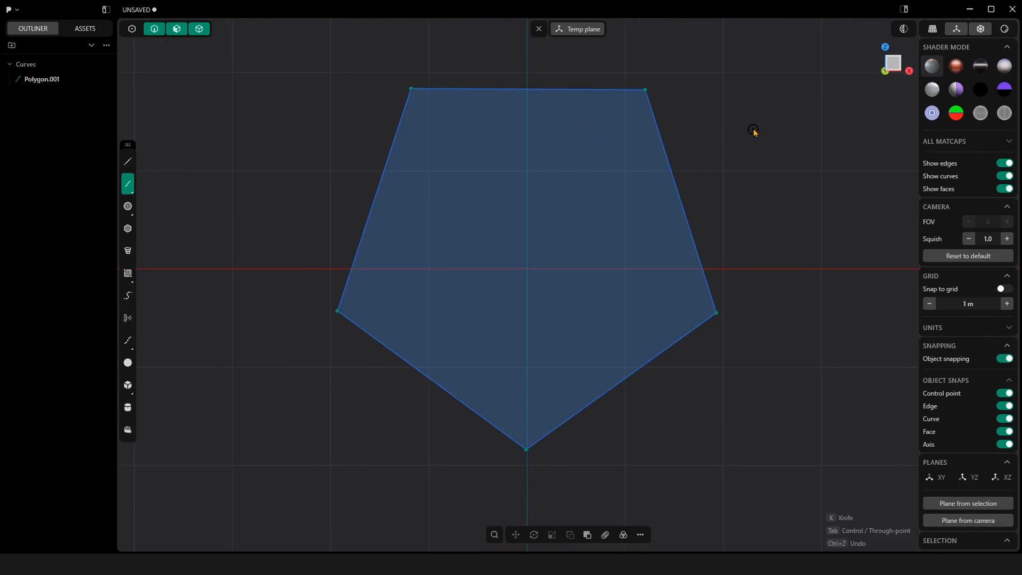
shift+middle_drag(755, 135, 779, 153)
click(764, 190)
click(719, 67)
click(472, 66)
click(577, 268)
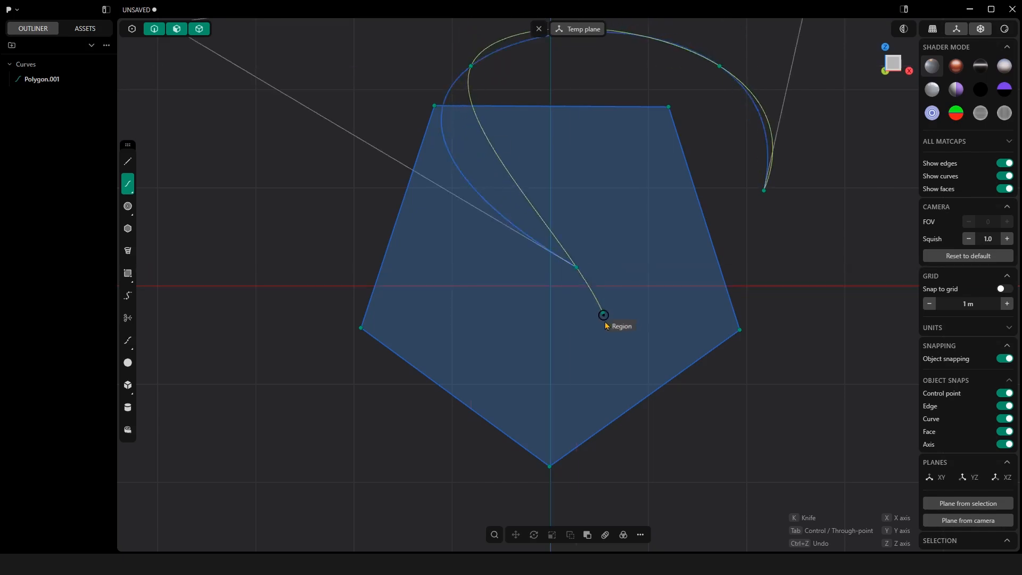
click(609, 463)
click(847, 464)
click(765, 191)
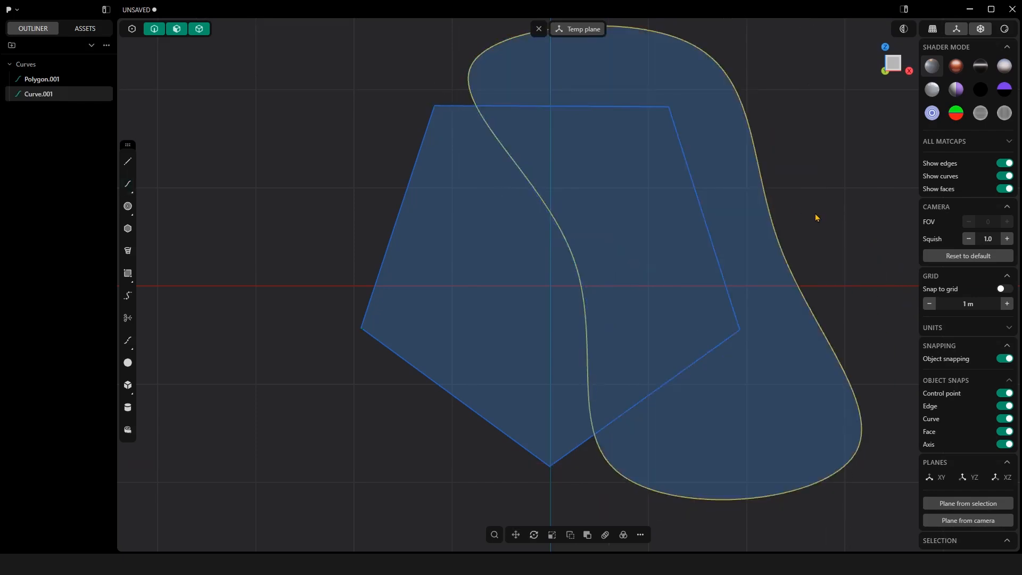
click(818, 215)
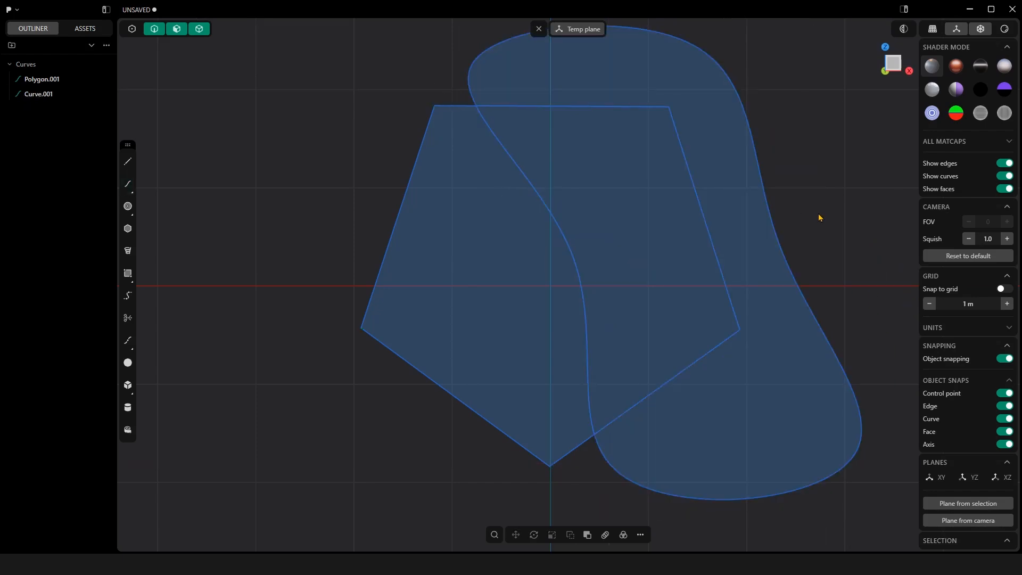
Step: Trim away the overlapping inner segments of the pentagon and the curve, leaving only their combined outer outline
middle_drag(481, 310, 447, 317)
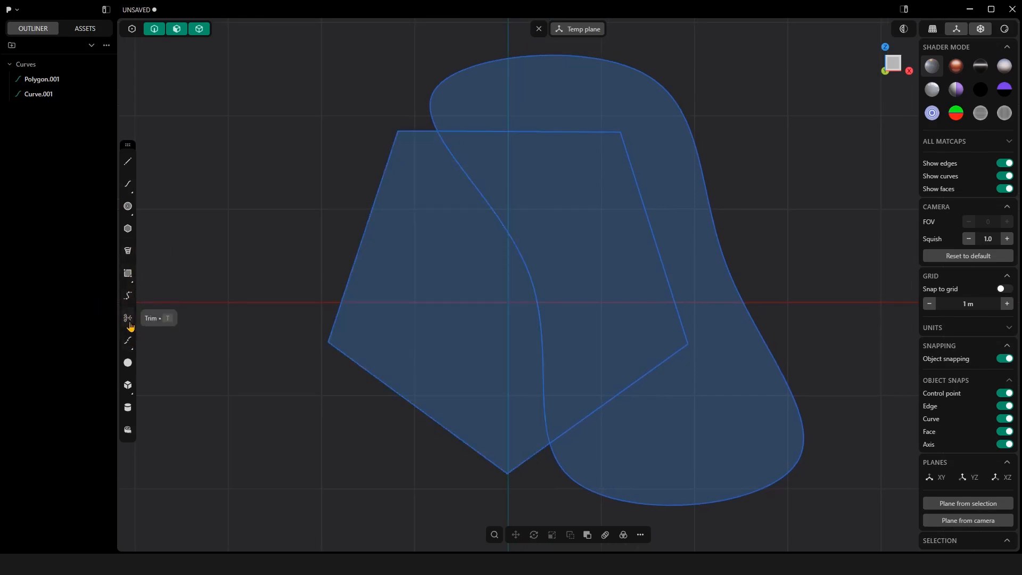
click(127, 317)
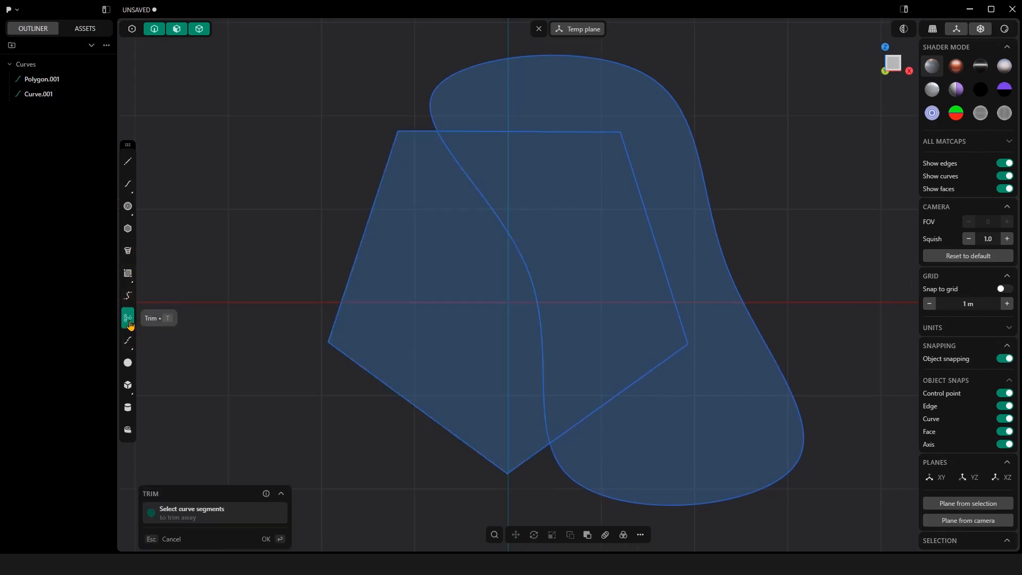
click(473, 183)
click(479, 132)
click(651, 202)
click(638, 382)
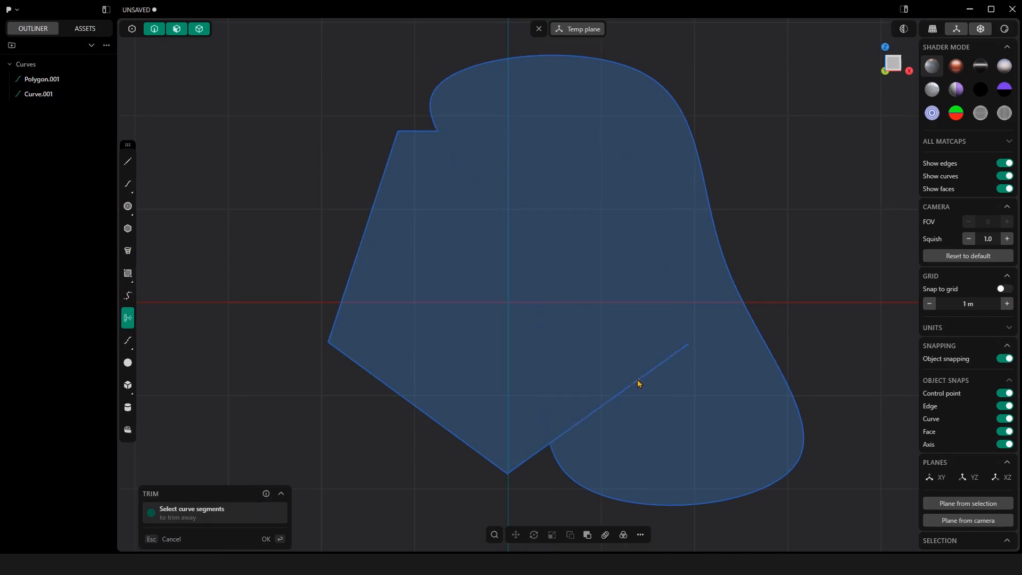
key(Return)
Step: Join the trimmed pentagon and the trimmed freeform curve into one closed outline
middle_drag(783, 257, 706, 297)
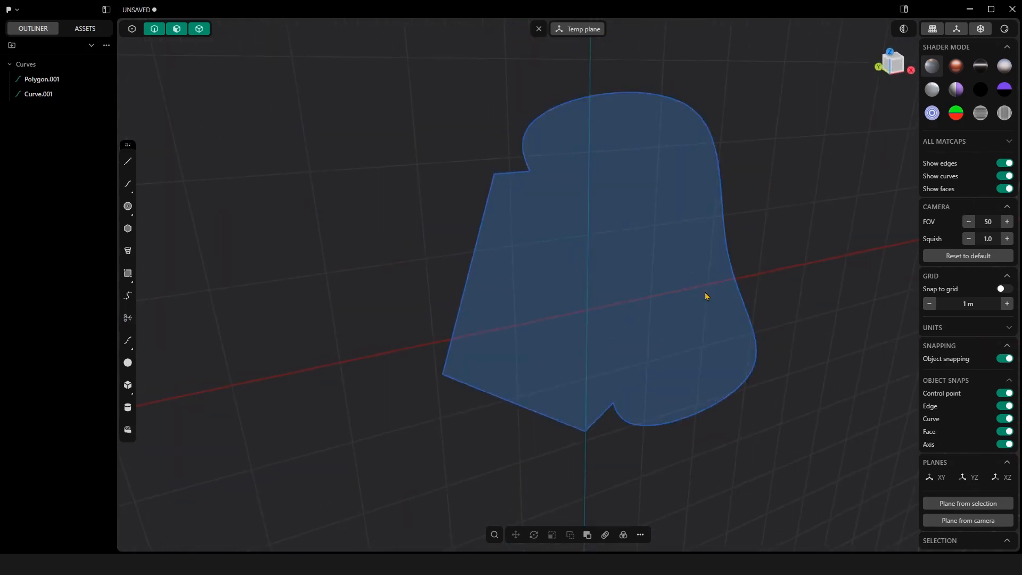
click(518, 173)
click(549, 114)
middle_drag(732, 304, 583, 315)
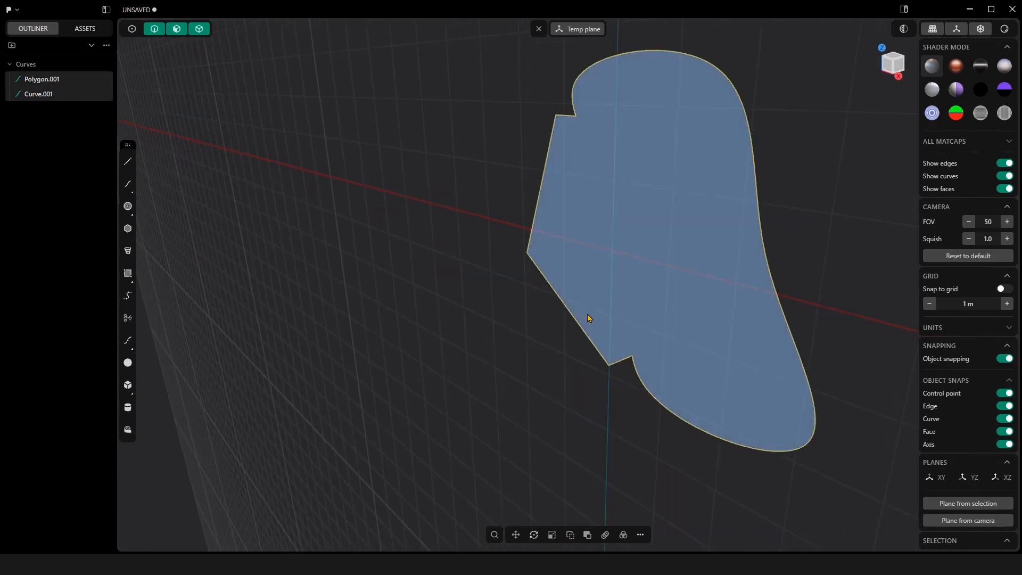
key(j)
middle_drag(641, 280, 705, 281)
click(687, 473)
Step: Fillet all five corner points of the joined outline with a radius of about 0.163 m
middle_drag(687, 473, 617, 322)
click(132, 28)
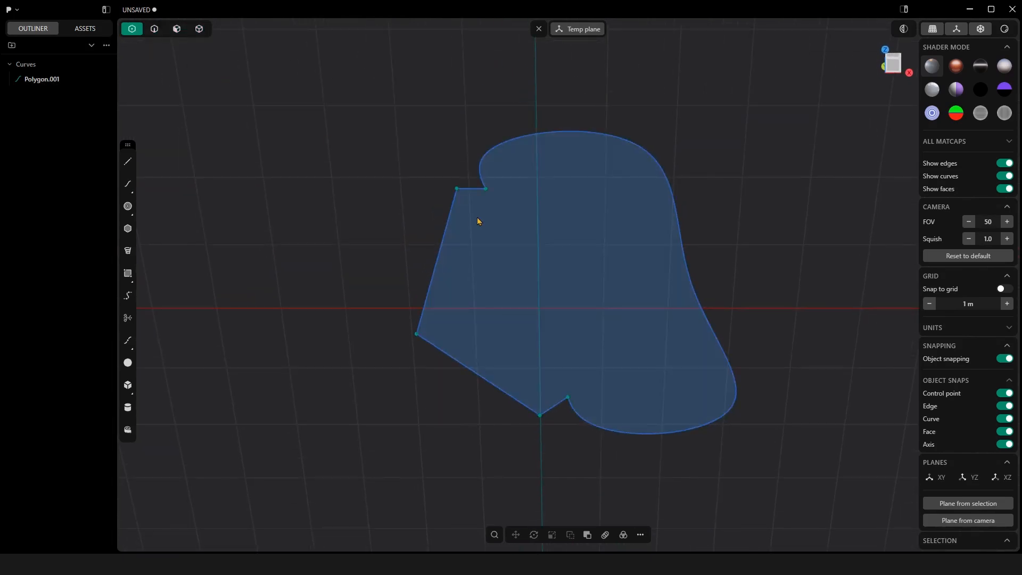
click(481, 190)
shift+drag(551, 371, 584, 413)
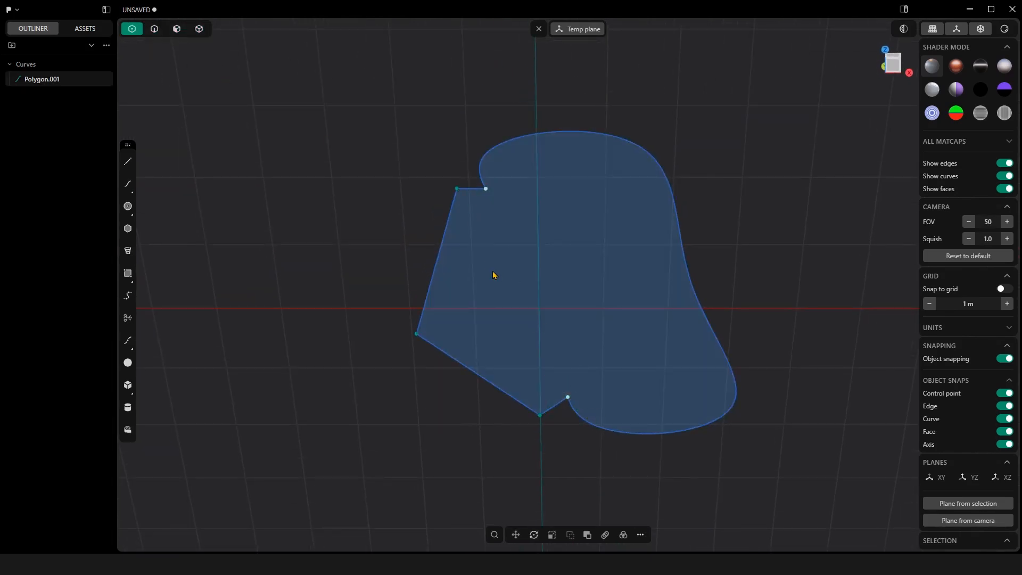
shift+drag(431, 160, 467, 205)
shift+drag(400, 307, 436, 376)
shift+drag(511, 396, 554, 429)
middle_drag(556, 434, 542, 415)
scroll(542, 414, up, 3)
key(b)
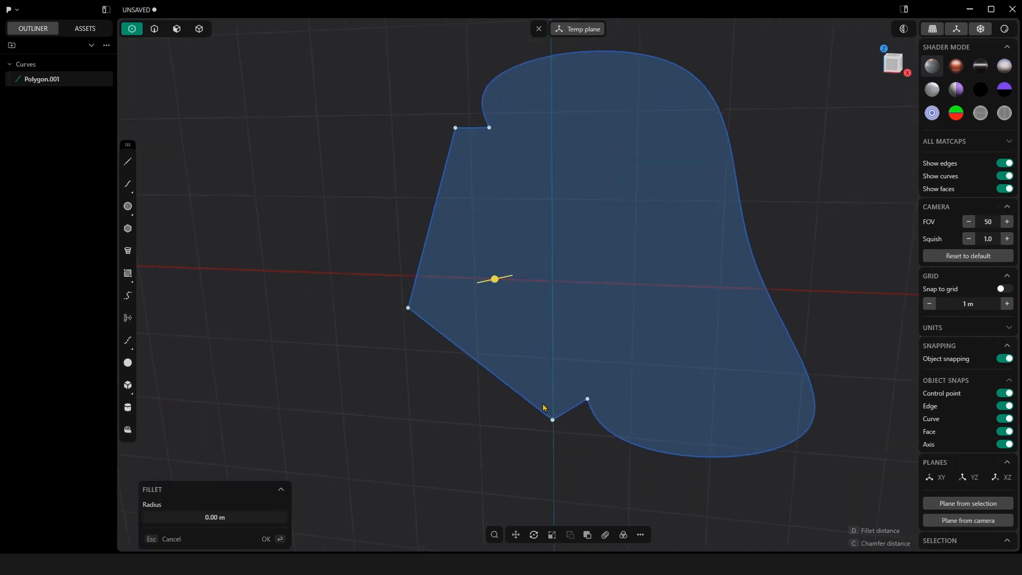
drag(494, 279, 482, 281)
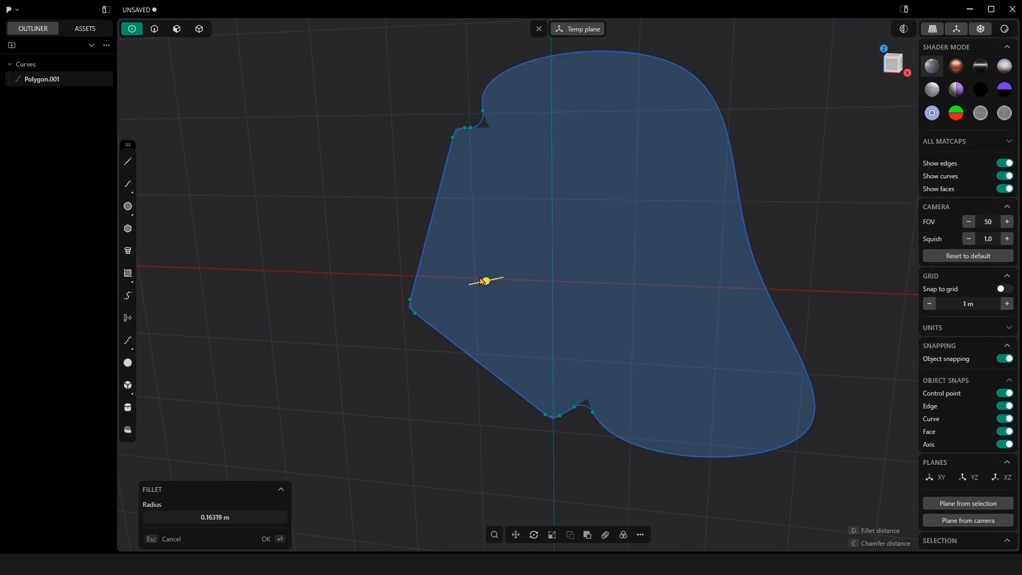
right_click(481, 279)
click(327, 272)
Step: Duplicate the filleted outline and move the copy forward, perpendicular to its plane, so the two profiles stand parallel
middle_drag(398, 341, 589, 356)
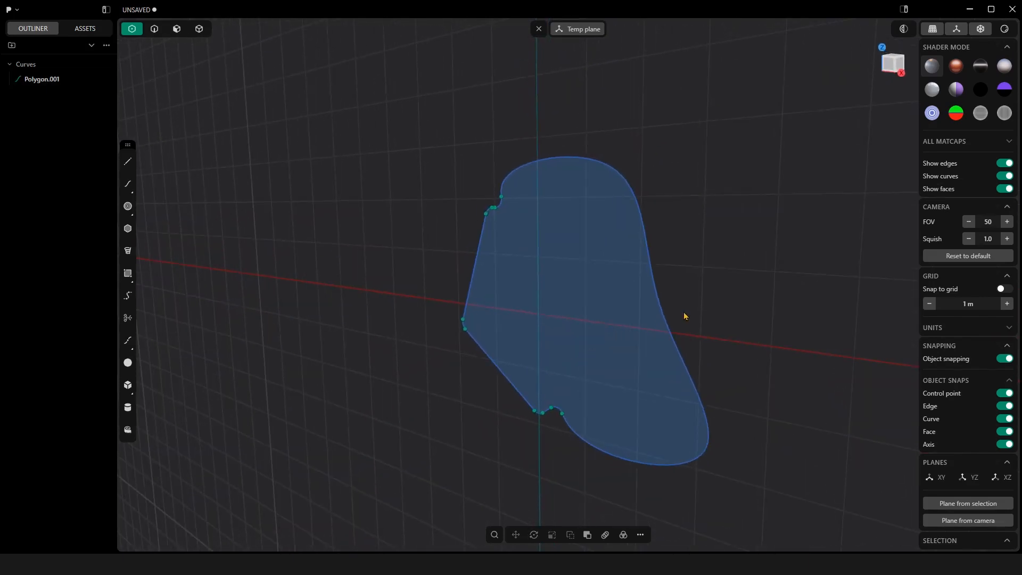
middle_drag(698, 304, 648, 294)
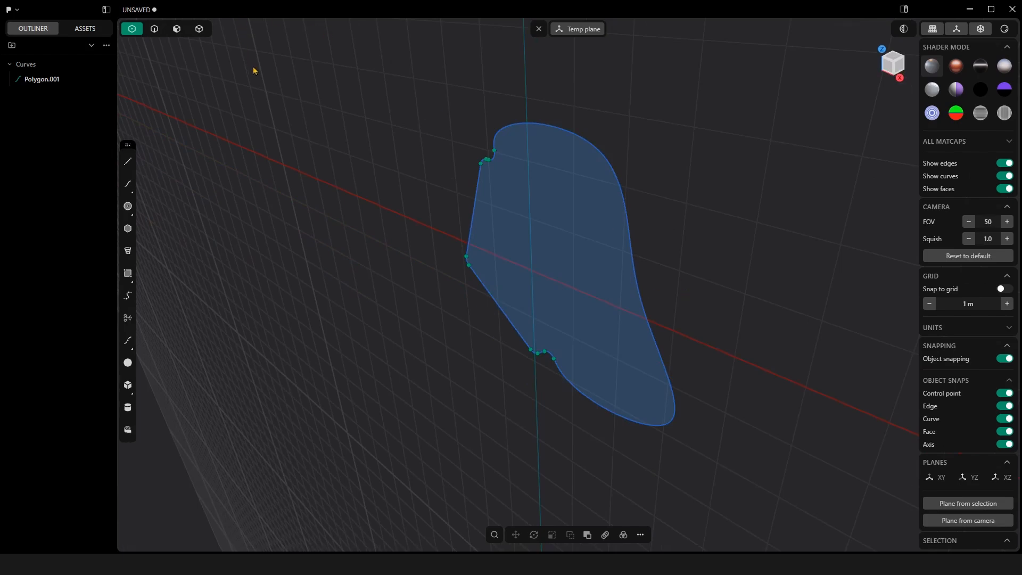
click(631, 262)
middle_drag(634, 262, 654, 253)
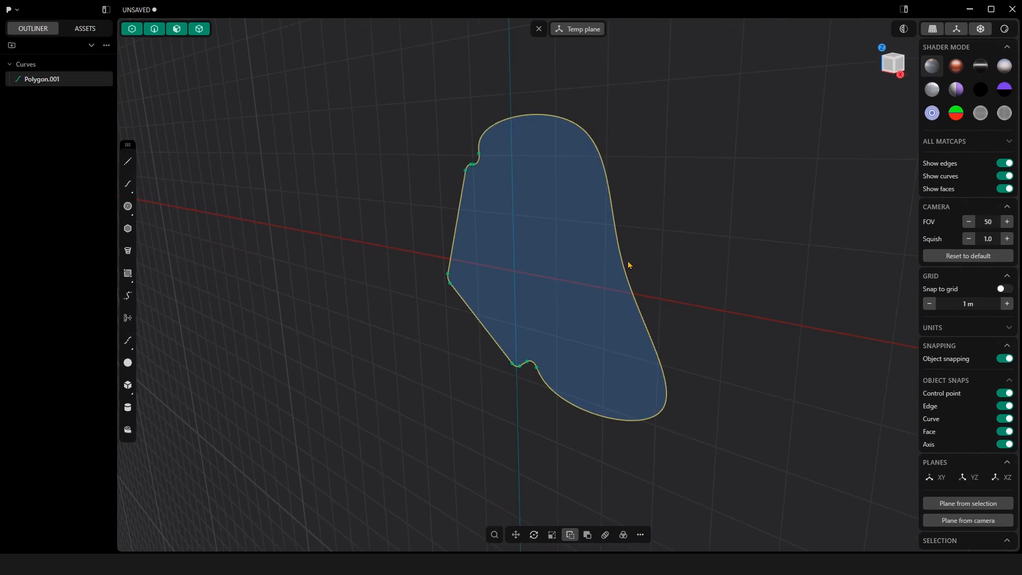
key(ctrl+d)
drag(564, 264, 457, 293)
key(Return)
middle_drag(711, 228, 678, 247)
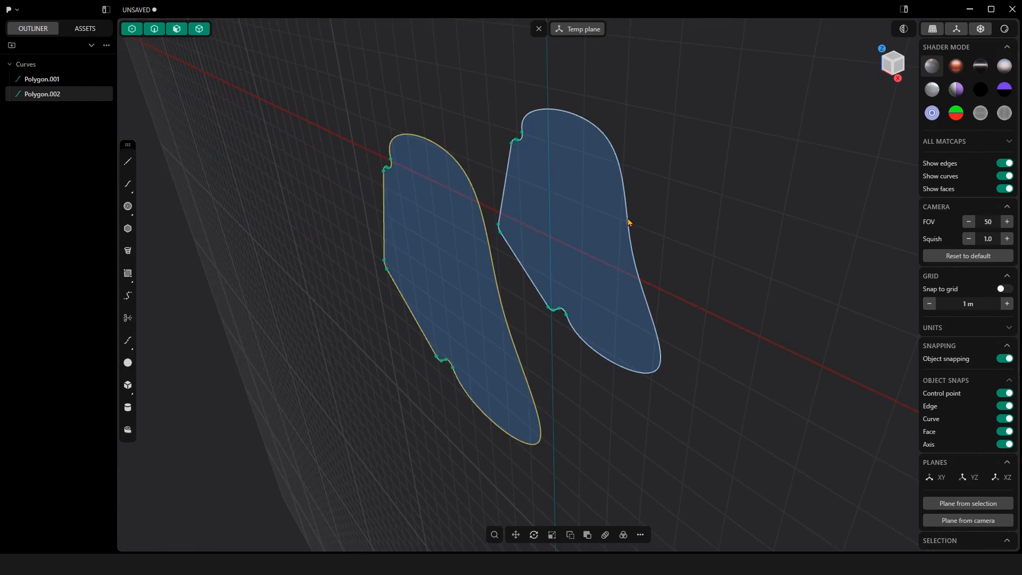
Step: Loft a surface between the original outline and its duplicate, keeping a tension of 1.00 at both ends
shift+click(515, 231)
key(l)
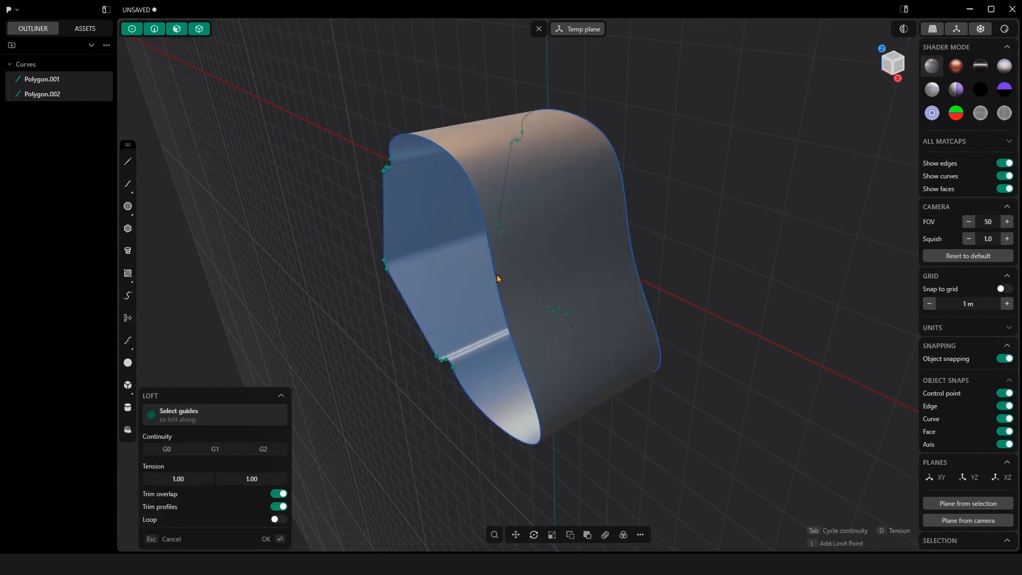
middle_drag(643, 227, 745, 260)
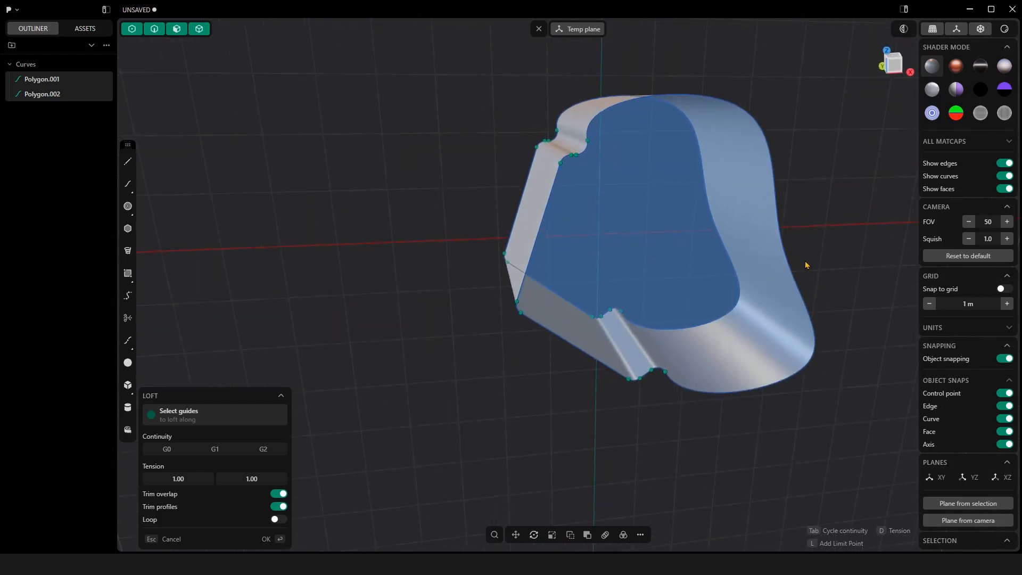
middle_drag(808, 261, 764, 241)
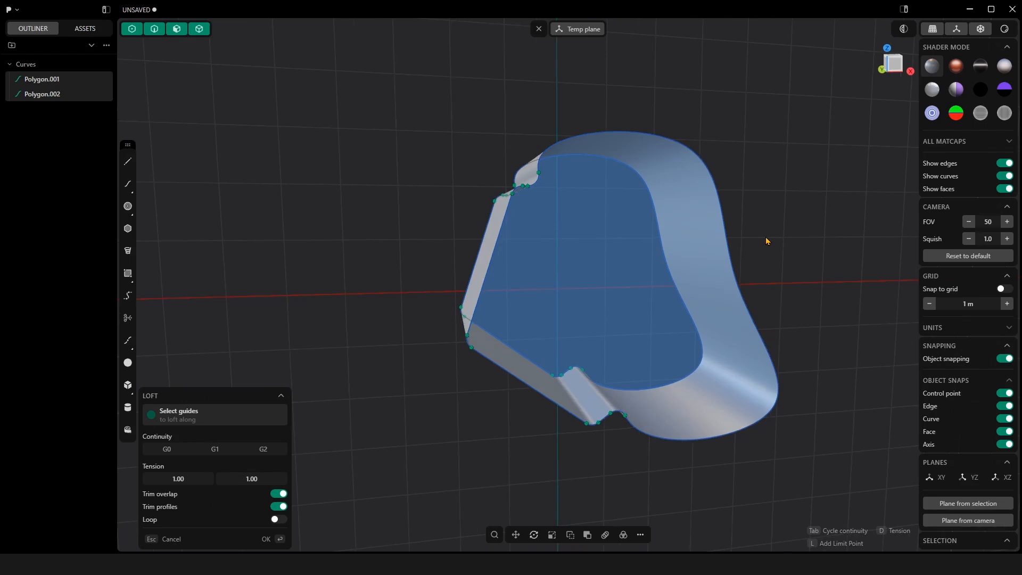
middle_drag(769, 235, 777, 209)
key(Return)
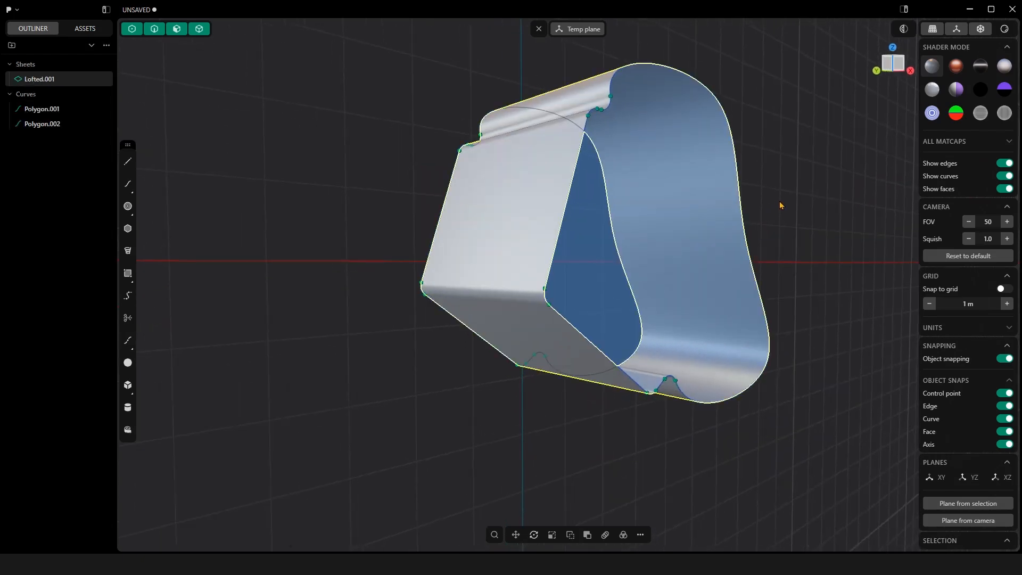
mouse_move(777, 208)
middle_down()
mouse_move(770, 220)
mouse_move(765, 212)
mouse_move(785, 209)
mouse_move(685, 201)
mouse_move(692, 226)
mouse_move(799, 219)
mouse_move(782, 224)
middle_up()
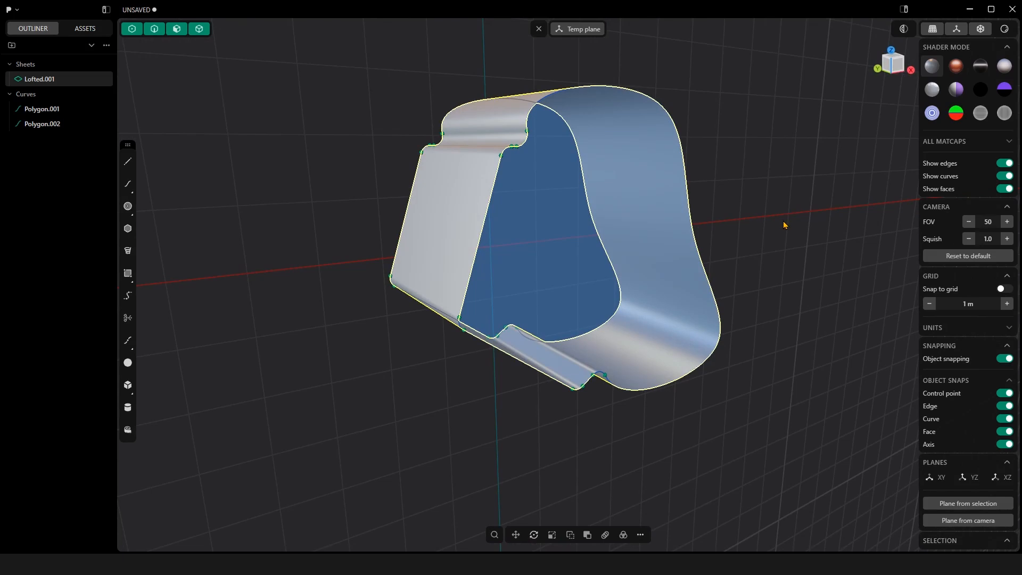
click(784, 221)
middle_drag(784, 224, 761, 264)
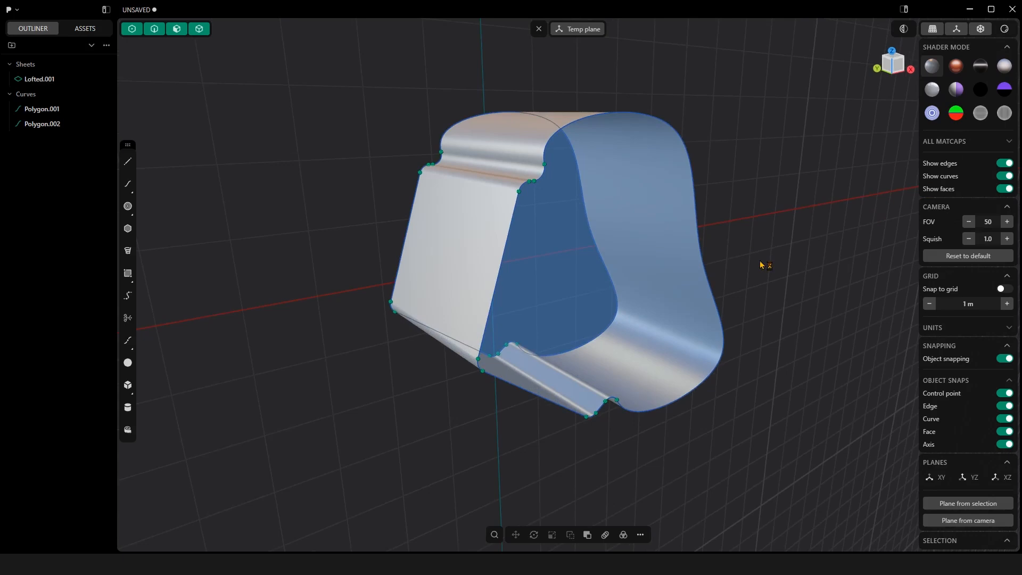